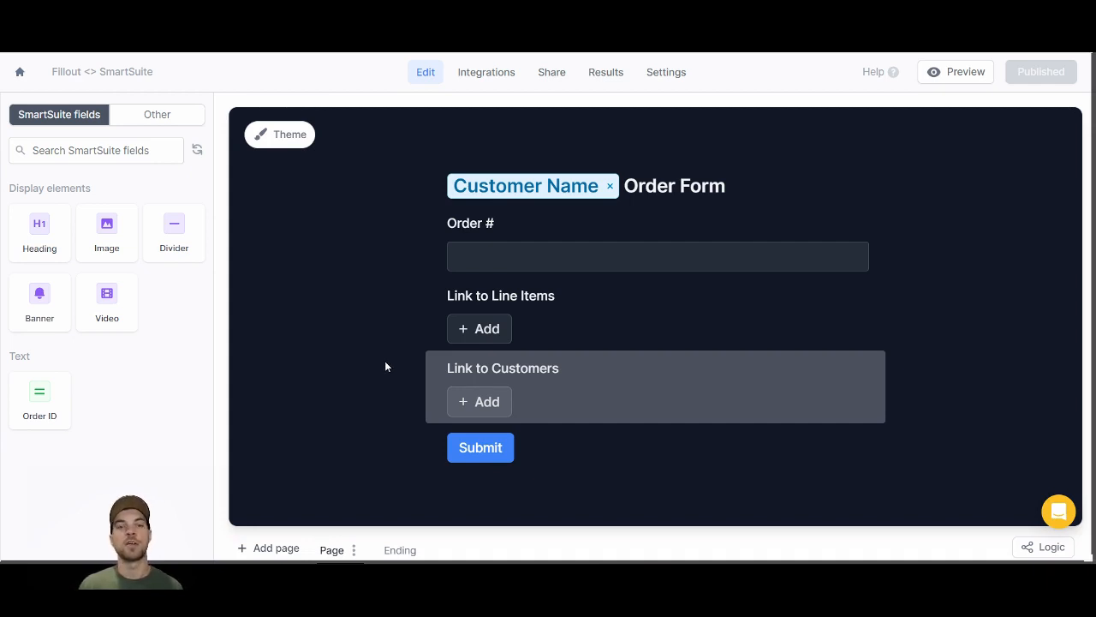
- Examine the response-storage integrations offered for a new connected form, including SmartSuite, and leave without creating a form
{"action": "left_click", "coordinate": [20, 75]}
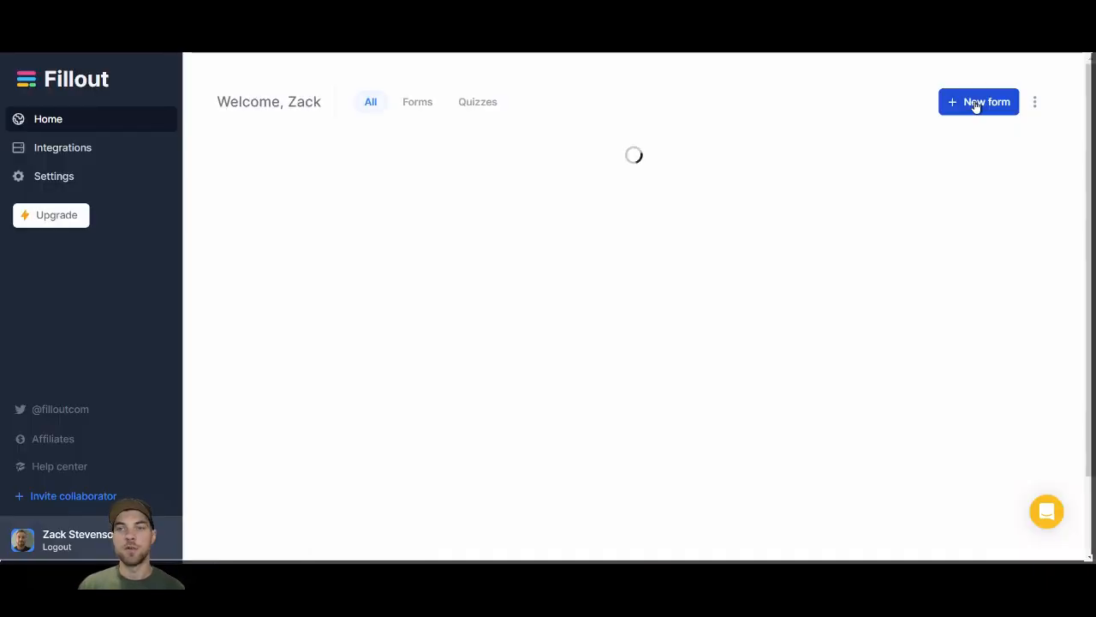
{"action": "left_click", "coordinate": [976, 105]}
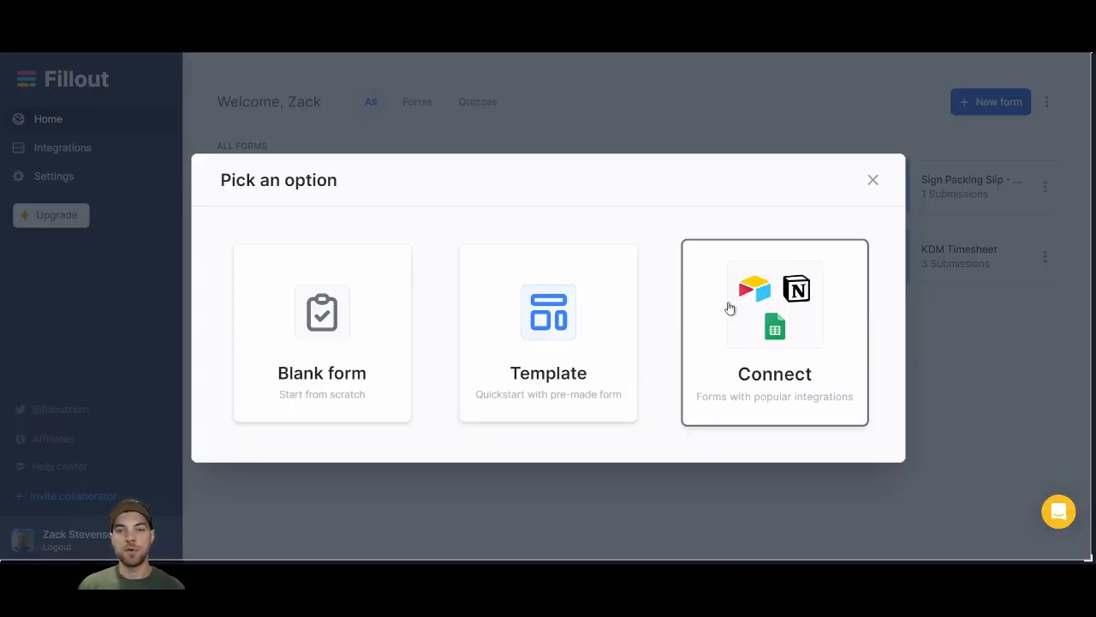
{"action": "left_click", "coordinate": [768, 318]}
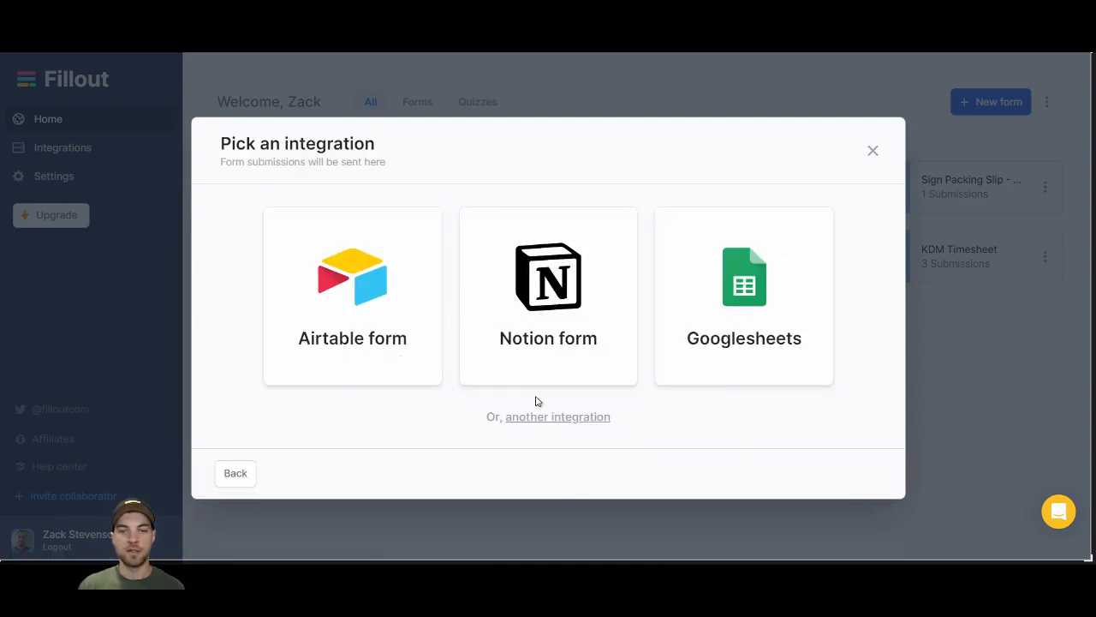
{"action": "left_click", "coordinate": [542, 418]}
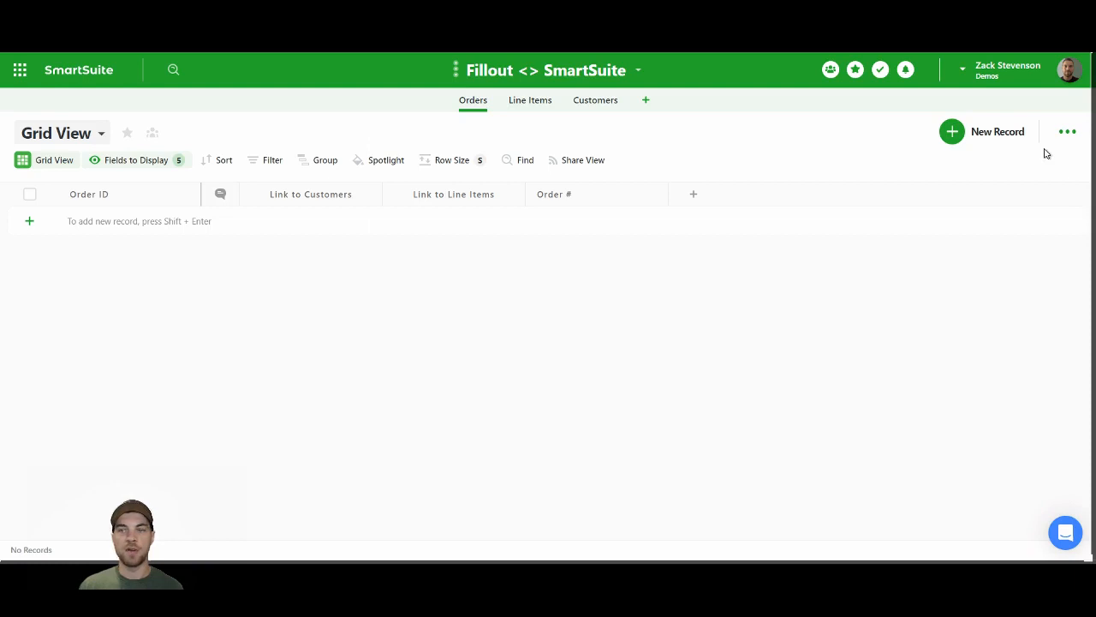
{"action": "left_click", "coordinate": [1001, 76]}
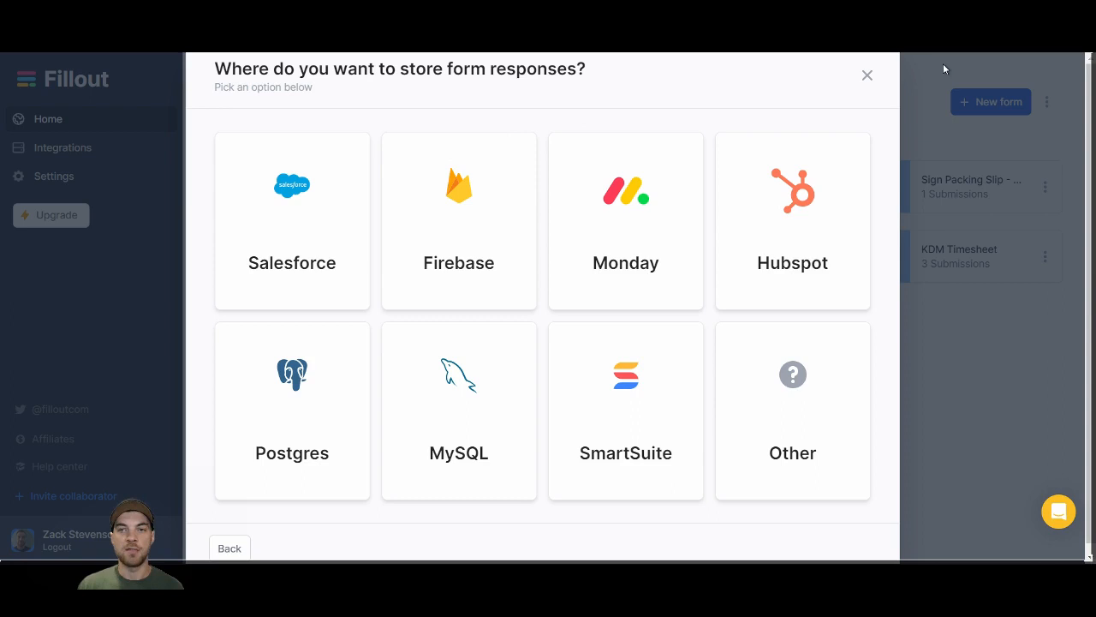
{"action": "left_click", "coordinate": [867, 75]}
{"action": "left_click", "coordinate": [306, 187]}
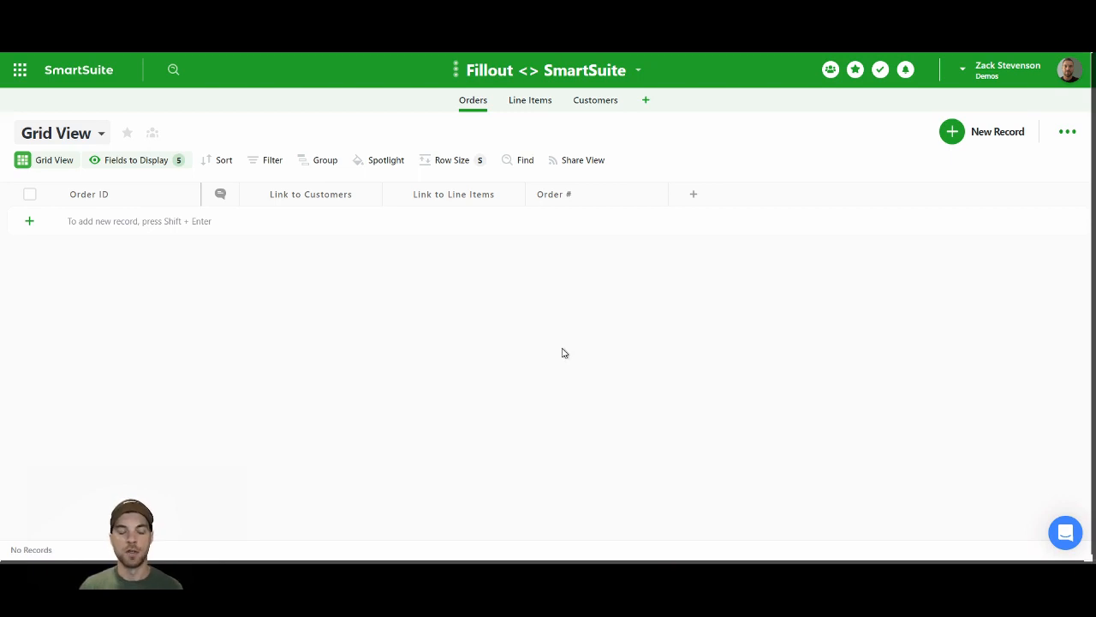
- Examine the URL formula of the Order Form button field in SmartSuite's Customers table and leave it without saving
{"action": "left_click", "coordinate": [600, 100]}
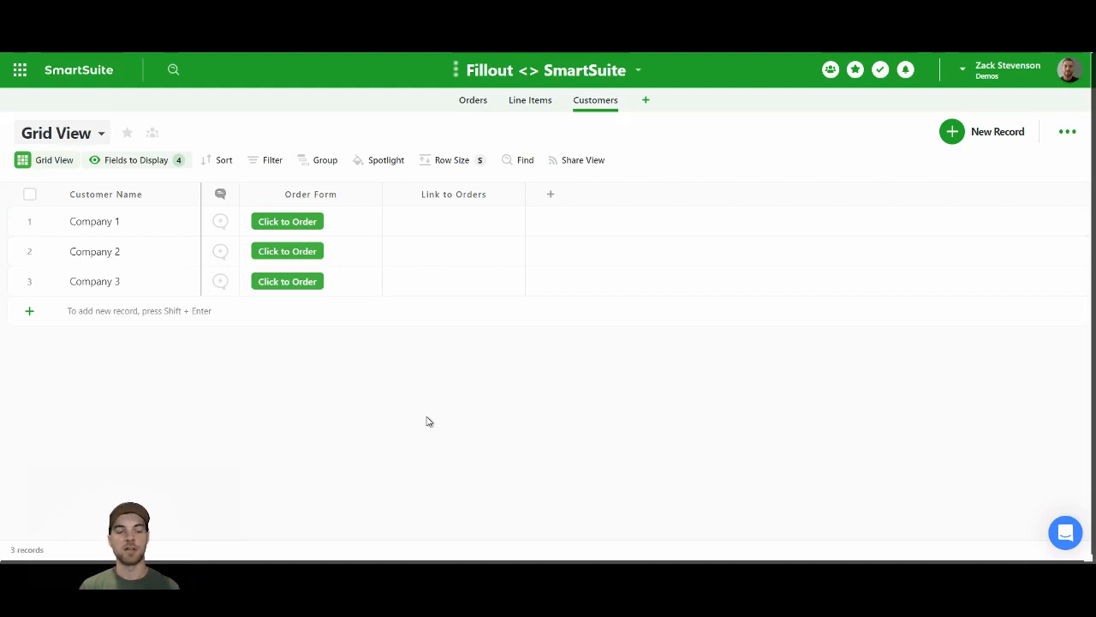
{"action": "left_click", "coordinate": [163, 216]}
{"action": "left_click", "coordinate": [310, 229]}
{"action": "left_click", "coordinate": [310, 229]}
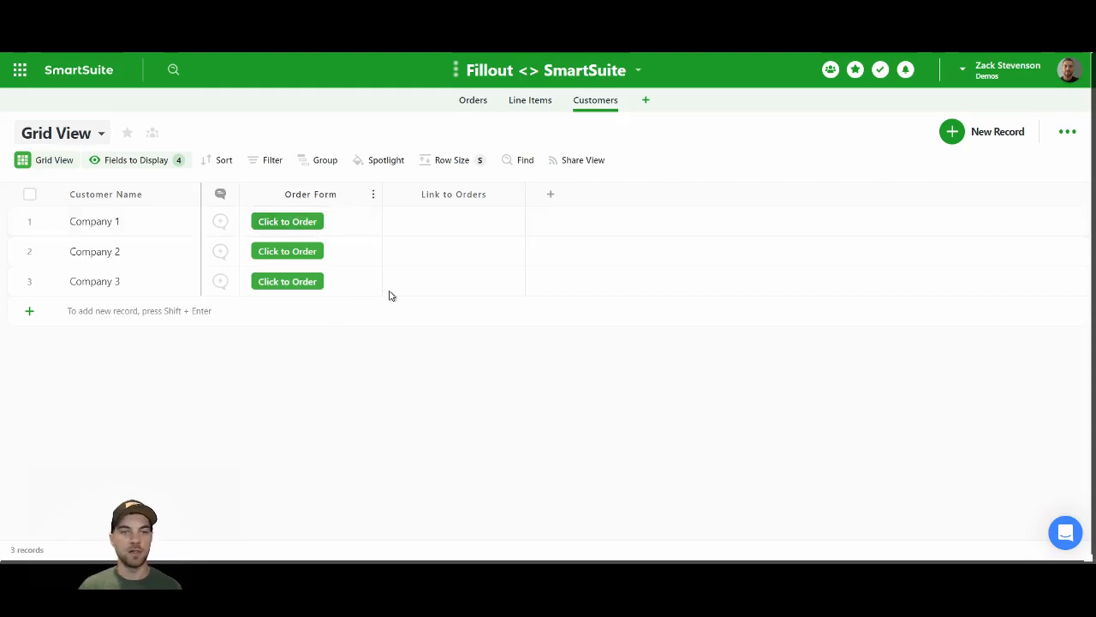
{"action": "double_click", "coordinate": [319, 201]}
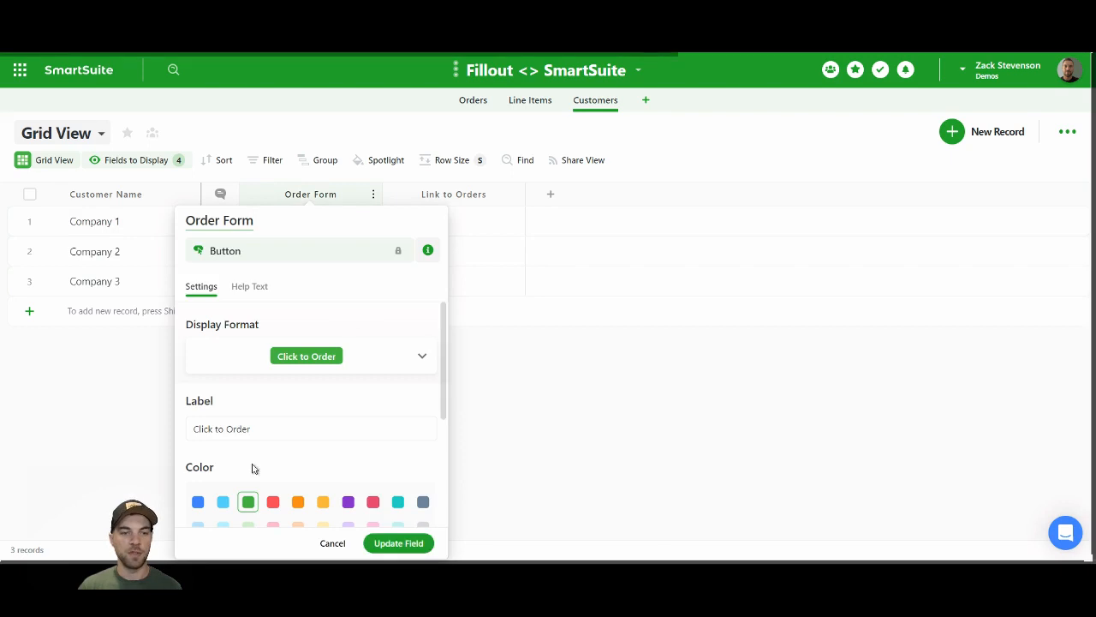
{"action": "scroll", "coordinate": [311, 467], "scroll_direction": "down", "scroll_amount": 4}
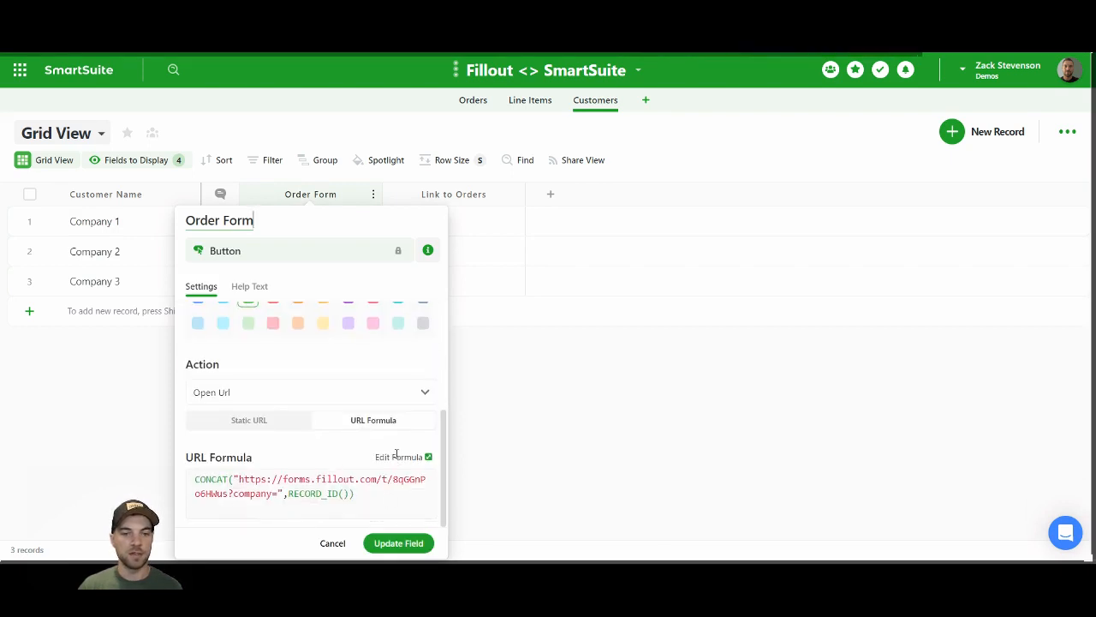
{"action": "left_click", "coordinate": [398, 482]}
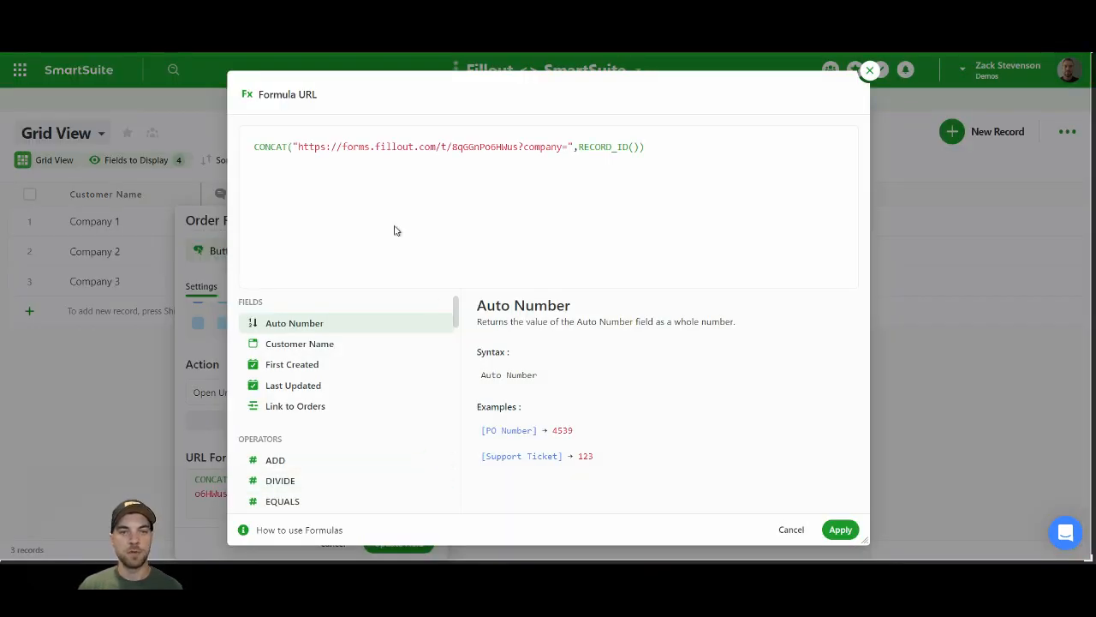
{"action": "left_click", "coordinate": [498, 150]}
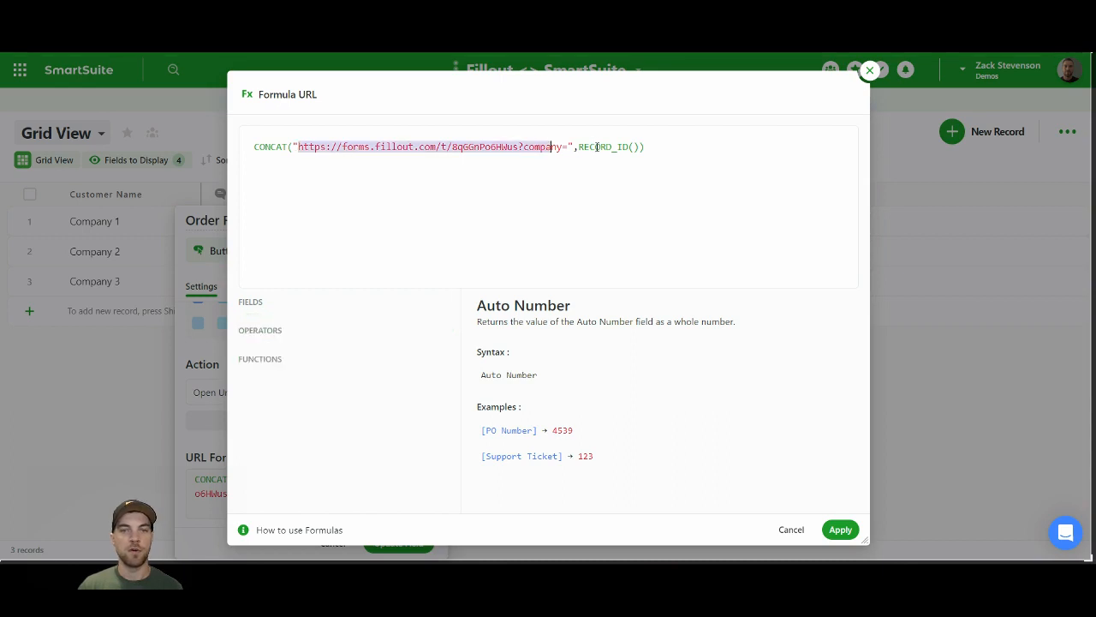
{"action": "left_click", "coordinate": [652, 147]}
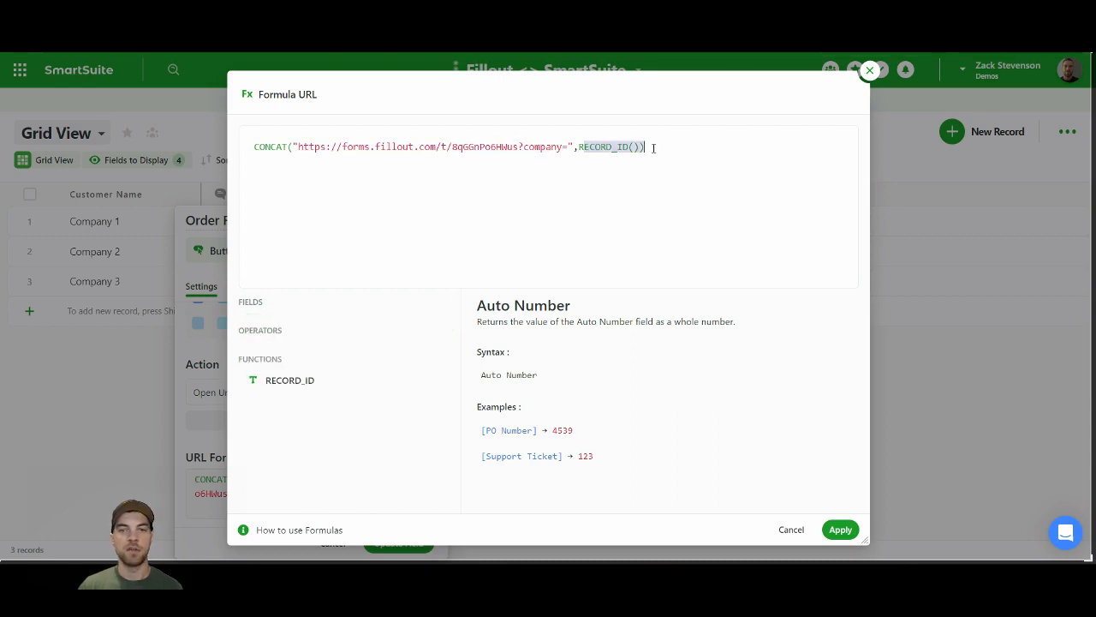
{"action": "left_click", "coordinate": [869, 70]}
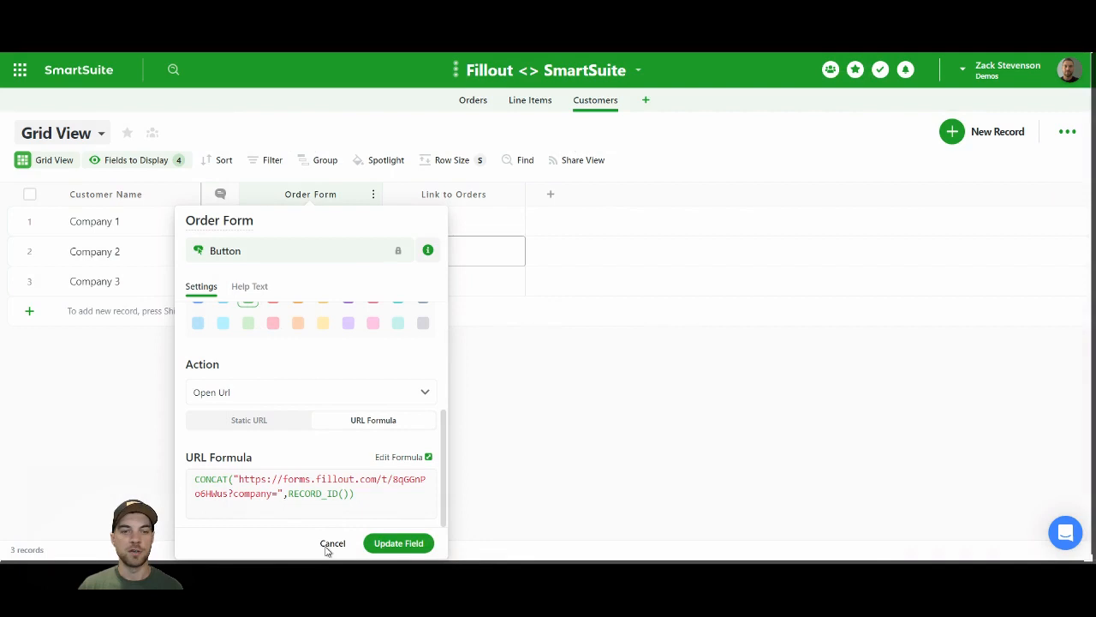
{"action": "left_click", "coordinate": [332, 543]}
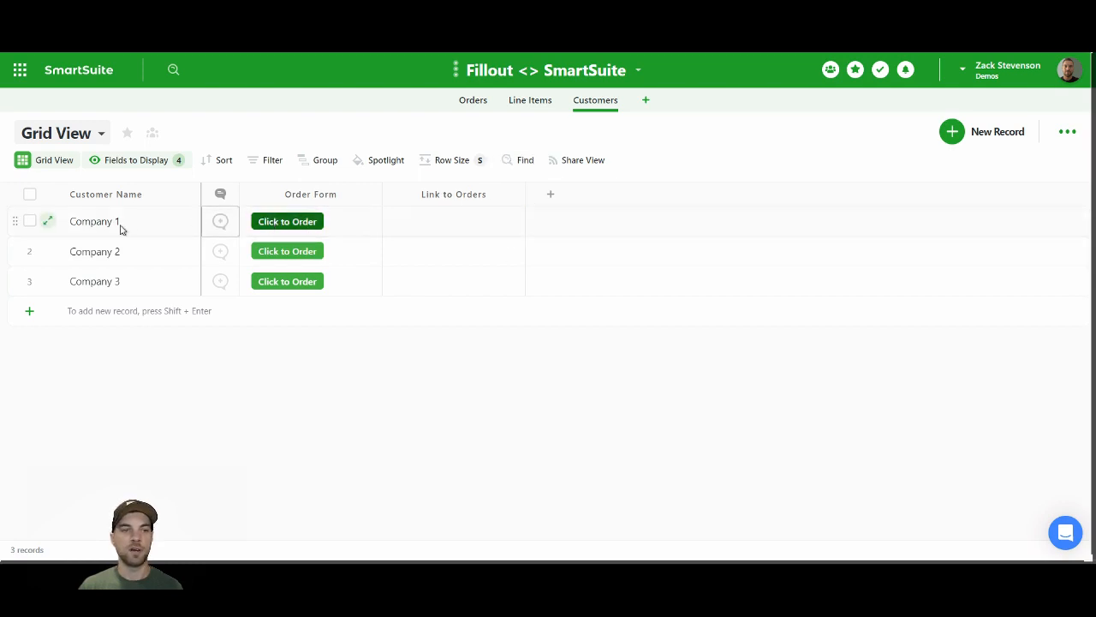
- Open the order form from Company 1's record and enter the order number
{"action": "left_click", "coordinate": [288, 227]}
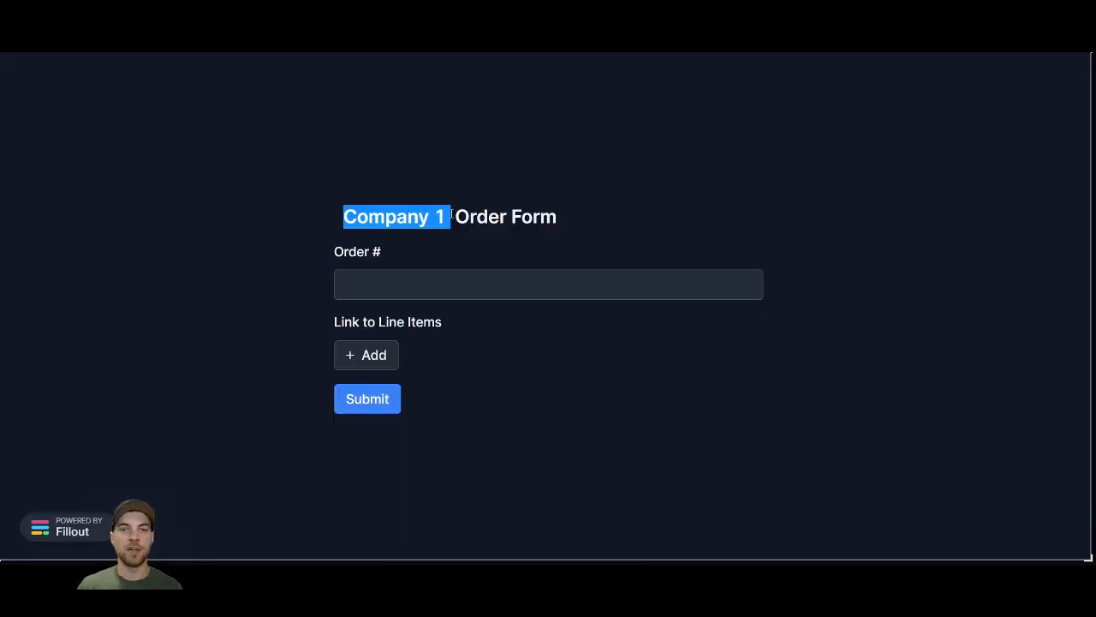
{"action": "left_click", "coordinate": [461, 221]}
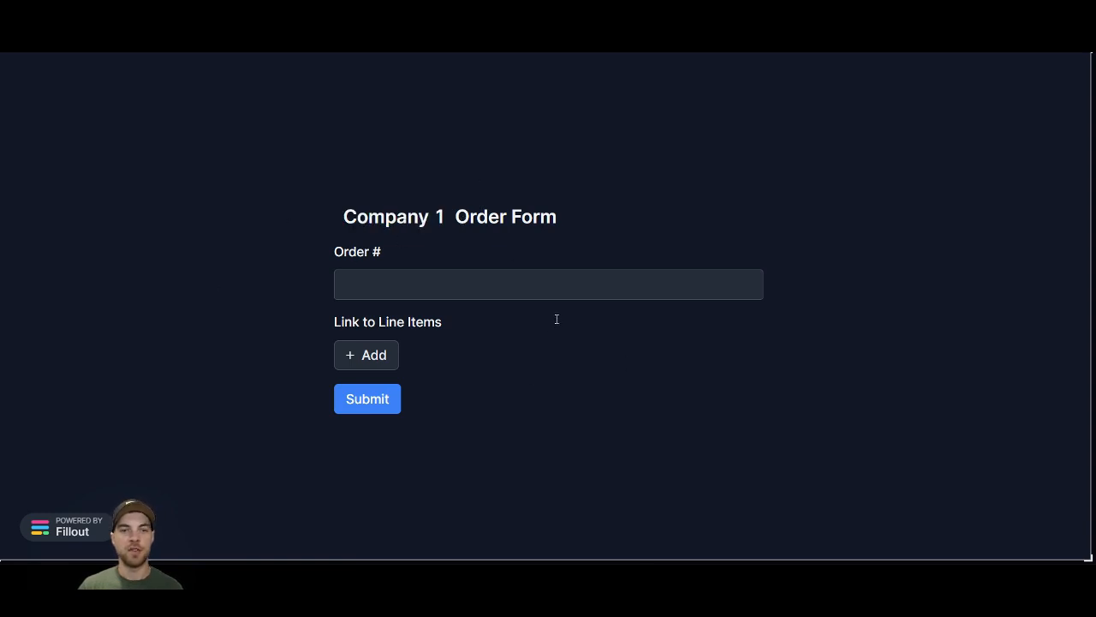
{"action": "left_click", "coordinate": [507, 285]}
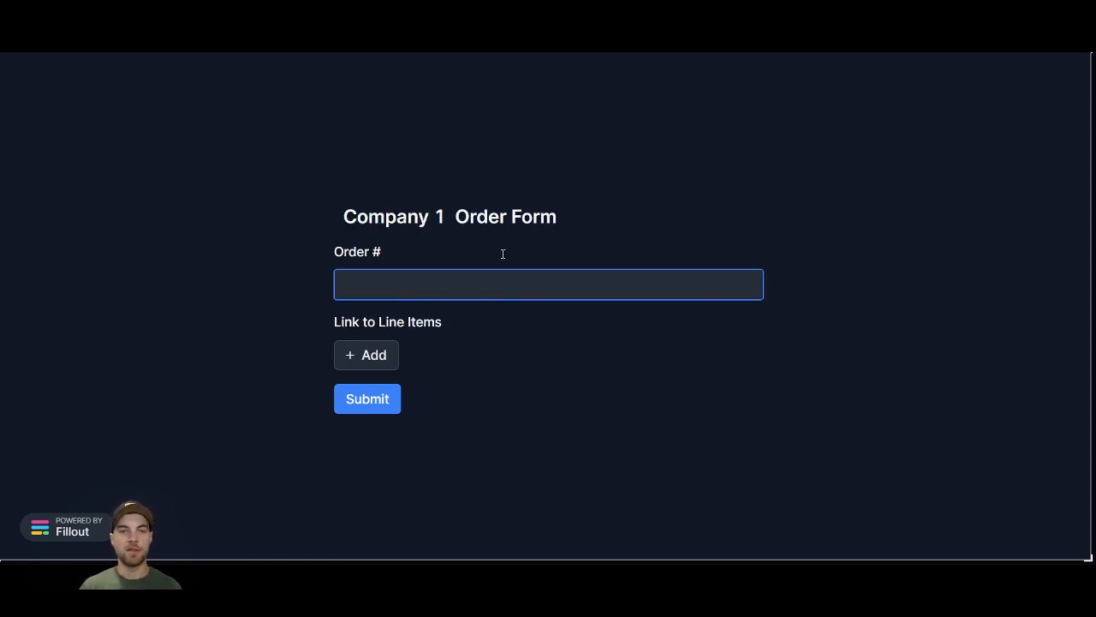
{"action": "type", "text": "987645"}
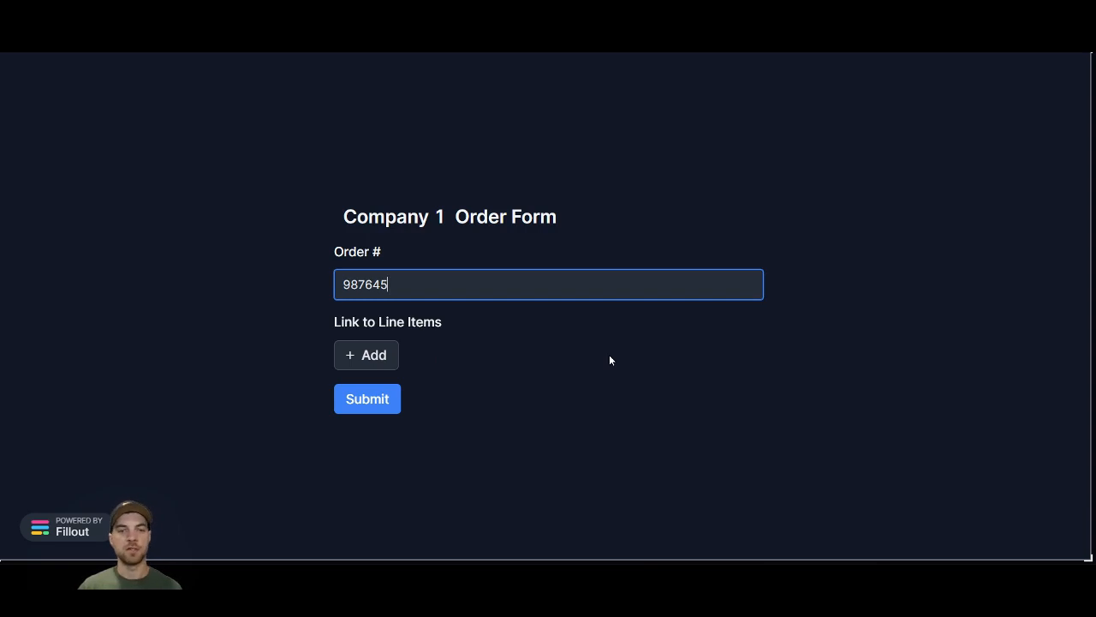
- Add a line item with part number 32156, due date 2023-05-25 and quantity 10 to the order
{"action": "left_click", "coordinate": [369, 354]}
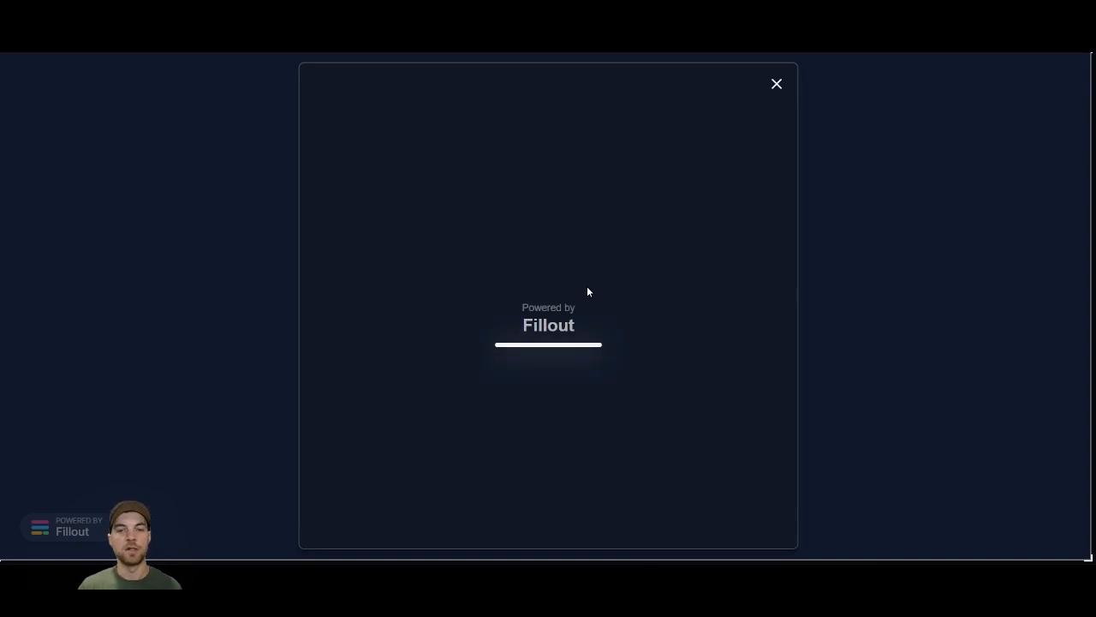
{"action": "type", "text": "32156"}
{"action": "key", "text": "Tab"}
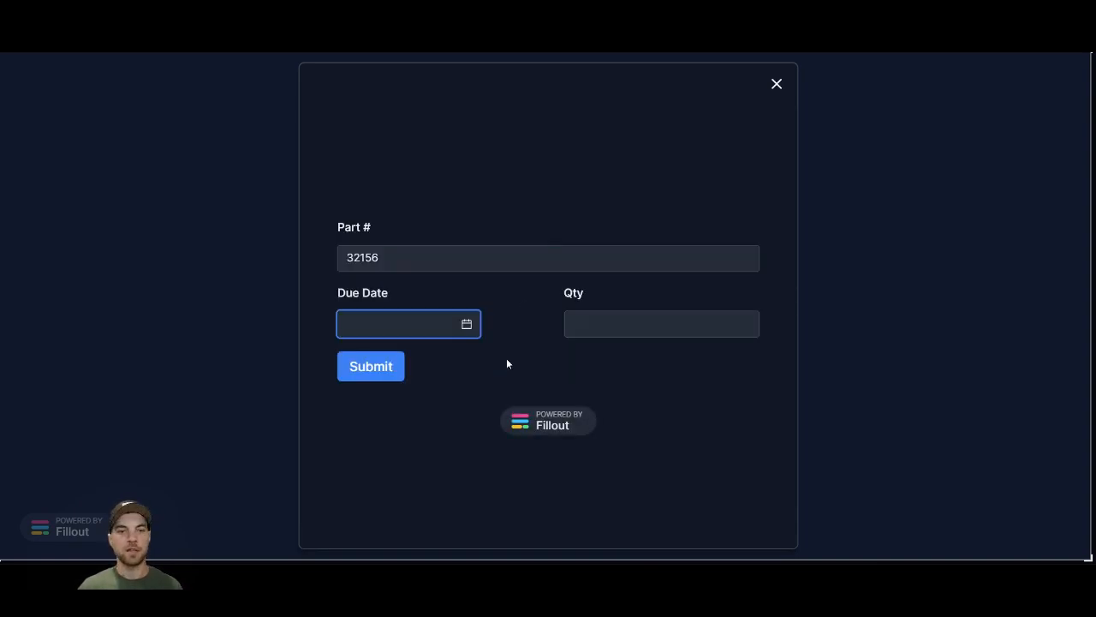
{"action": "left_click", "coordinate": [467, 239]}
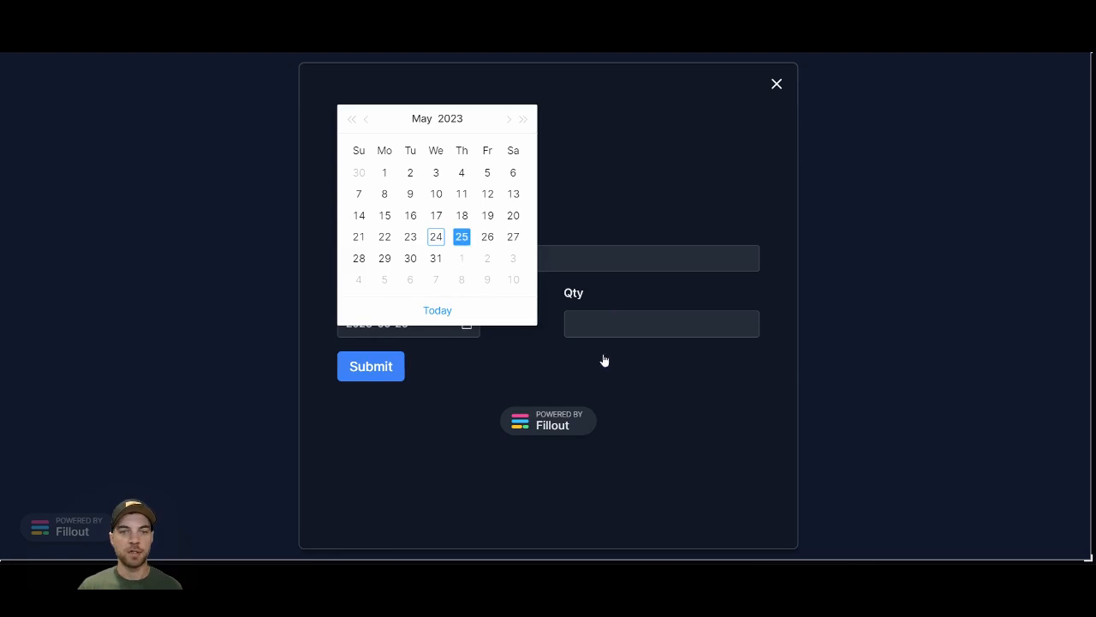
{"action": "left_click", "coordinate": [607, 323]}
{"action": "type", "text": "10"}
{"action": "left_click", "coordinate": [382, 375]}
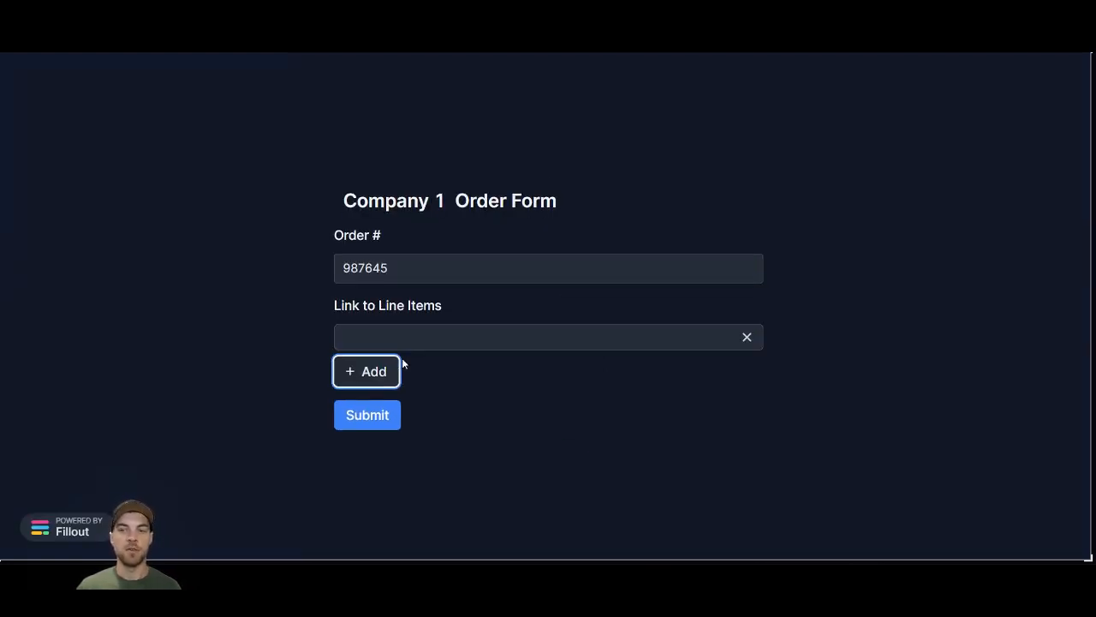
- Add a second line item with part number 987562, due date 2023-05-31 and quantity 25 to the order
{"action": "left_click", "coordinate": [362, 373]}
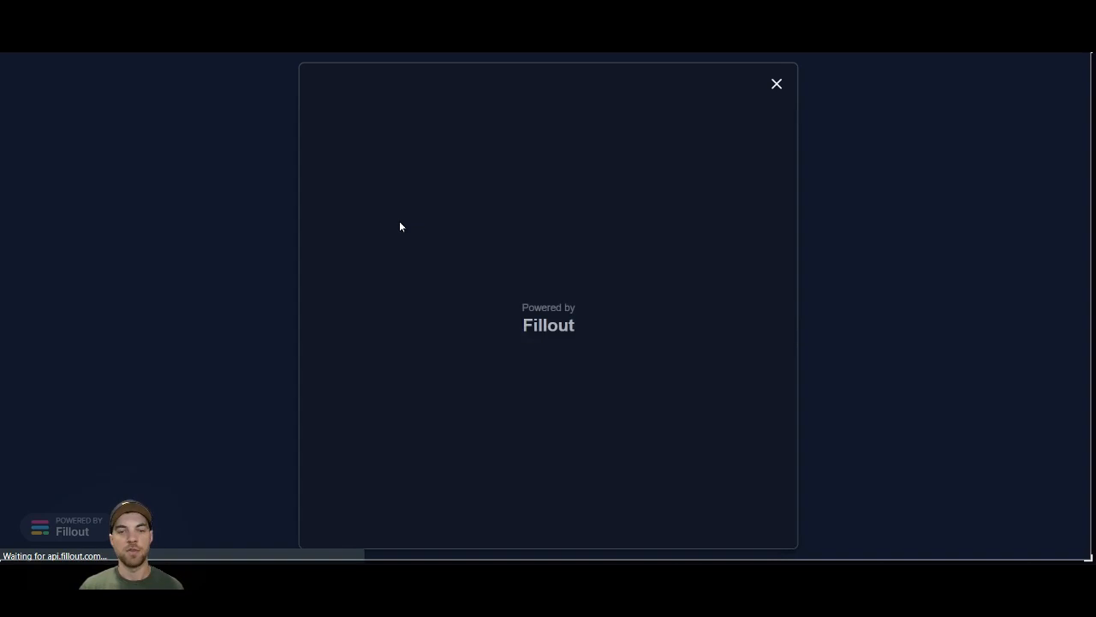
{"action": "left_click", "coordinate": [405, 256]}
{"action": "type", "text": "987562"}
{"action": "left_click", "coordinate": [465, 323]}
{"action": "left_click", "coordinate": [468, 329]}
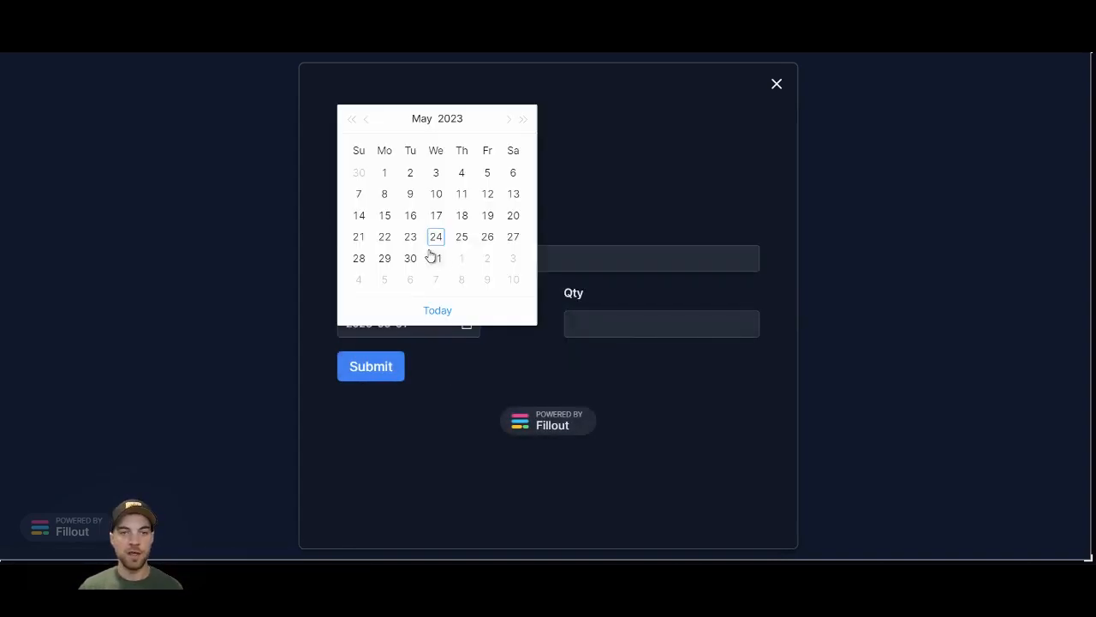
{"action": "left_click", "coordinate": [446, 265]}
{"action": "left_click", "coordinate": [595, 327]}
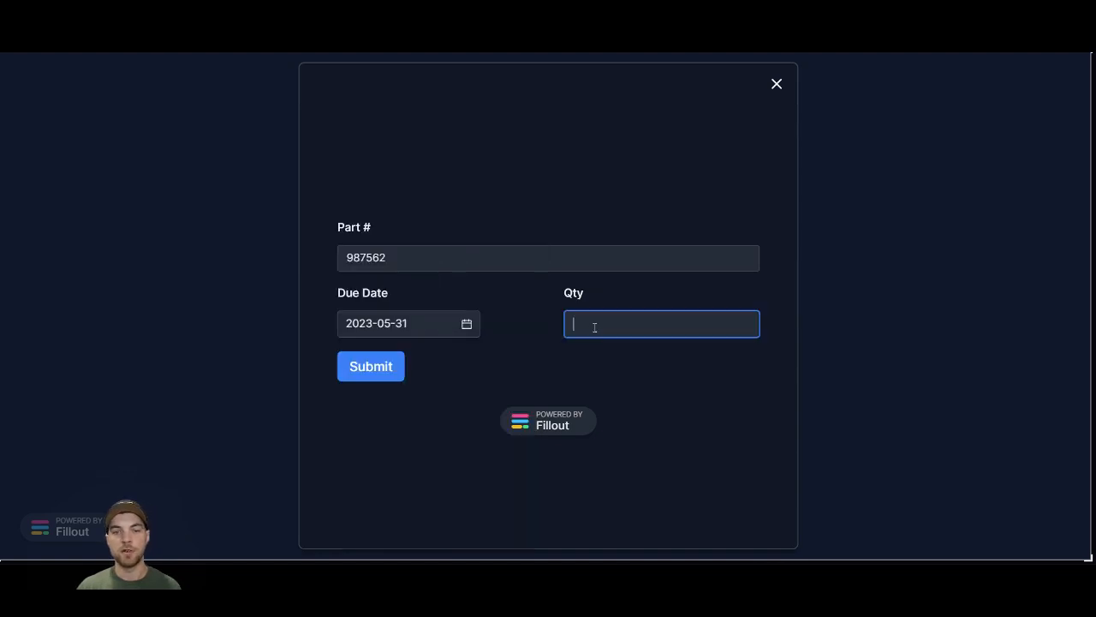
{"action": "type", "text": "25"}
{"action": "key", "text": "Return"}
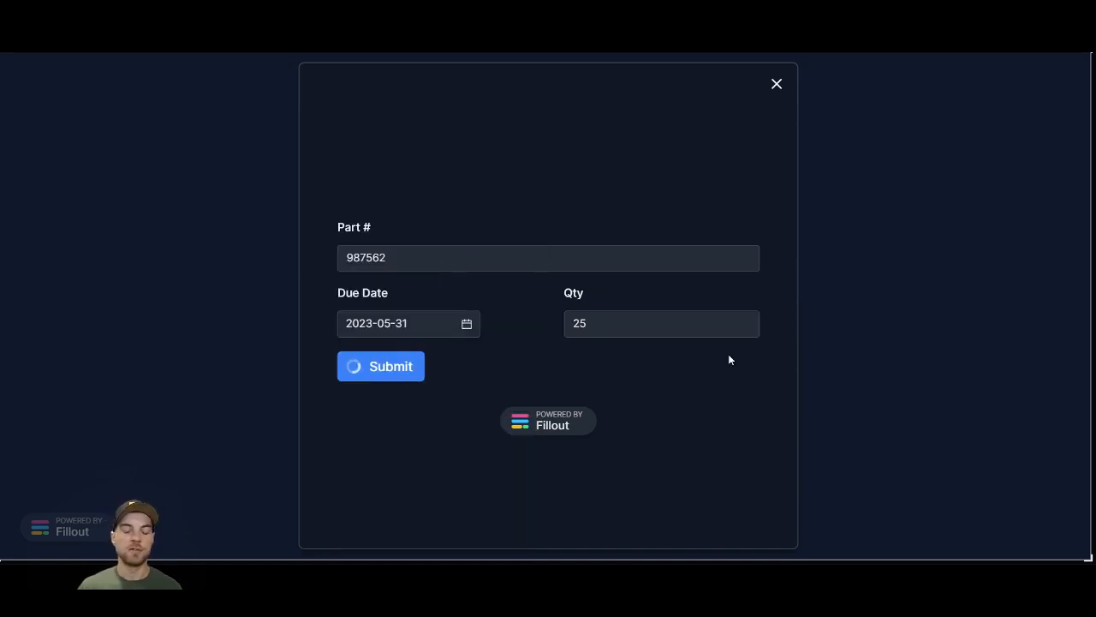
- Check the company name and order number on the Company 1 order form and submit it
{"action": "left_click_drag", "start_coordinate": [343, 186], "coordinate": [436, 198]}
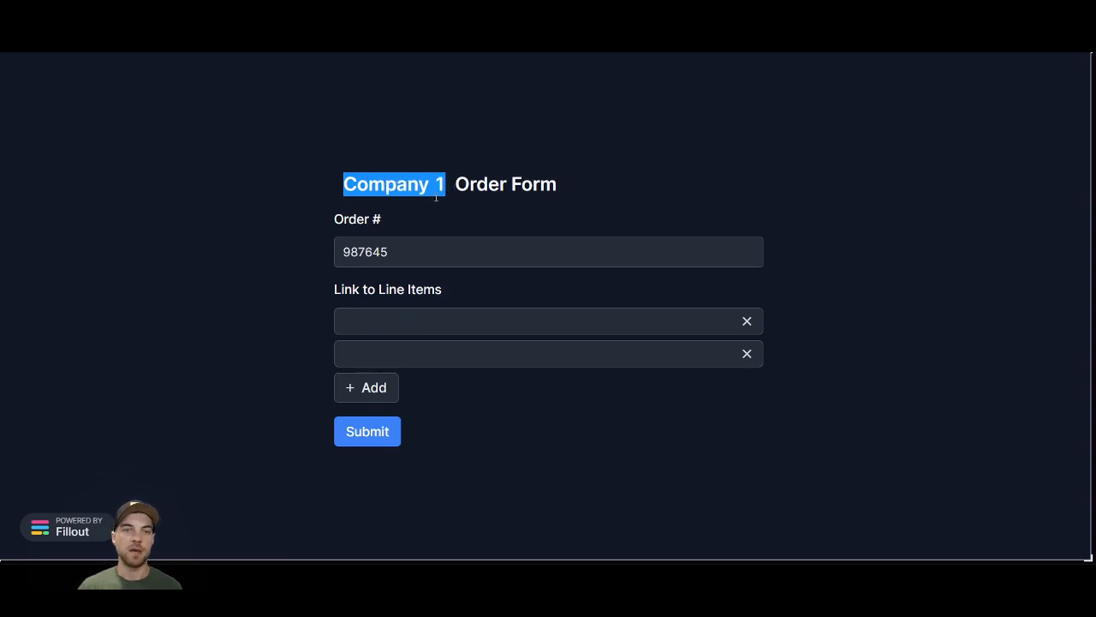
{"action": "left_click", "coordinate": [399, 245]}
{"action": "left_click", "coordinate": [363, 249], "text": "shift"}
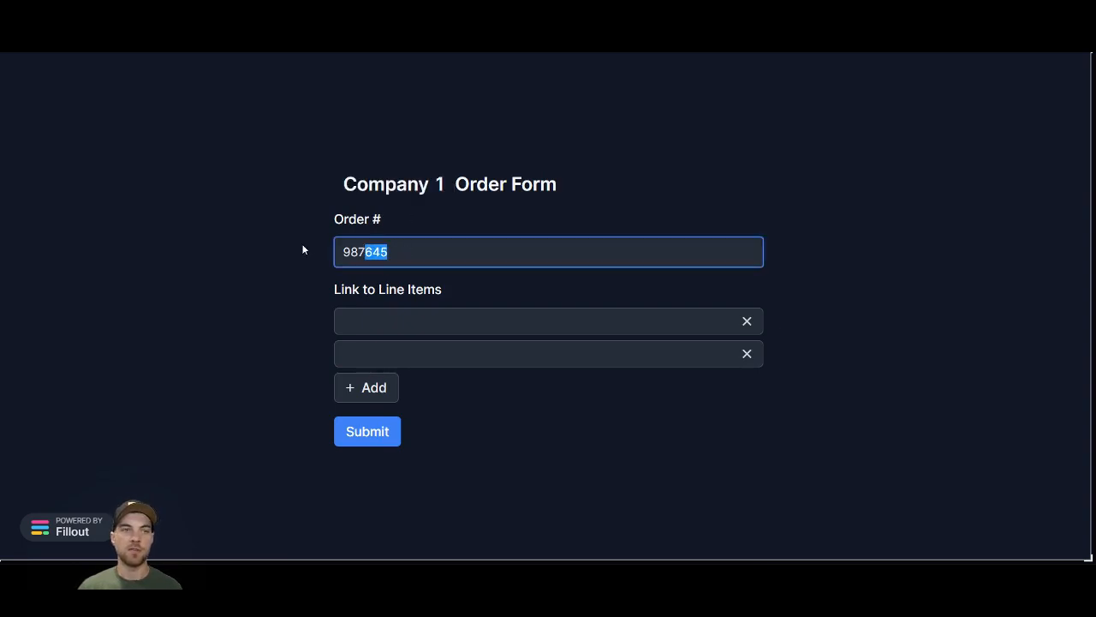
{"action": "left_click", "coordinate": [304, 248]}
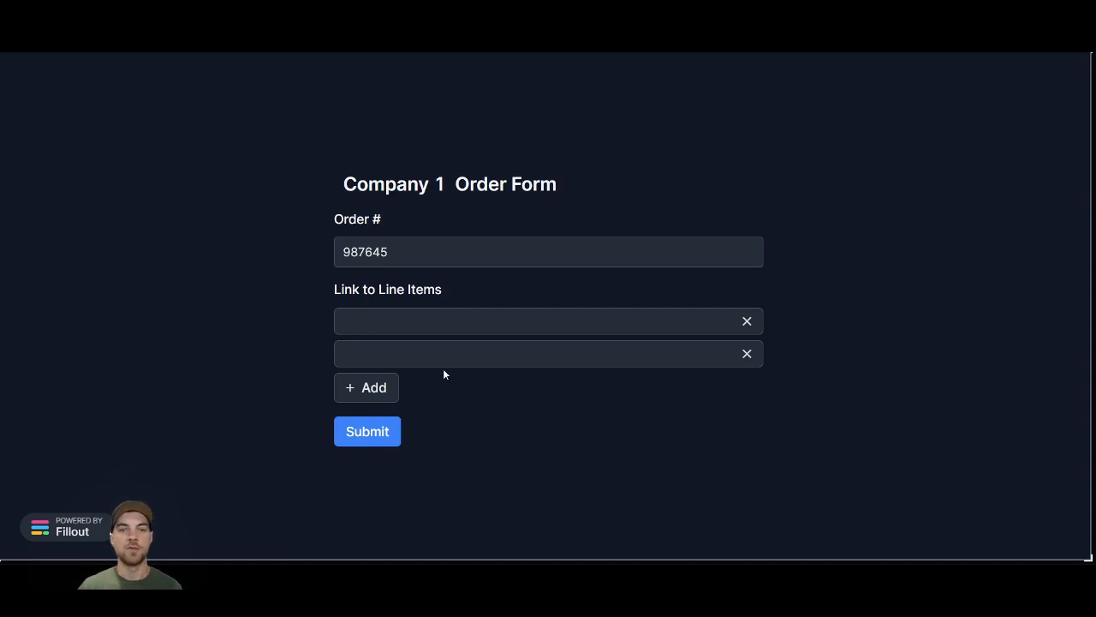
{"action": "left_click", "coordinate": [364, 434]}
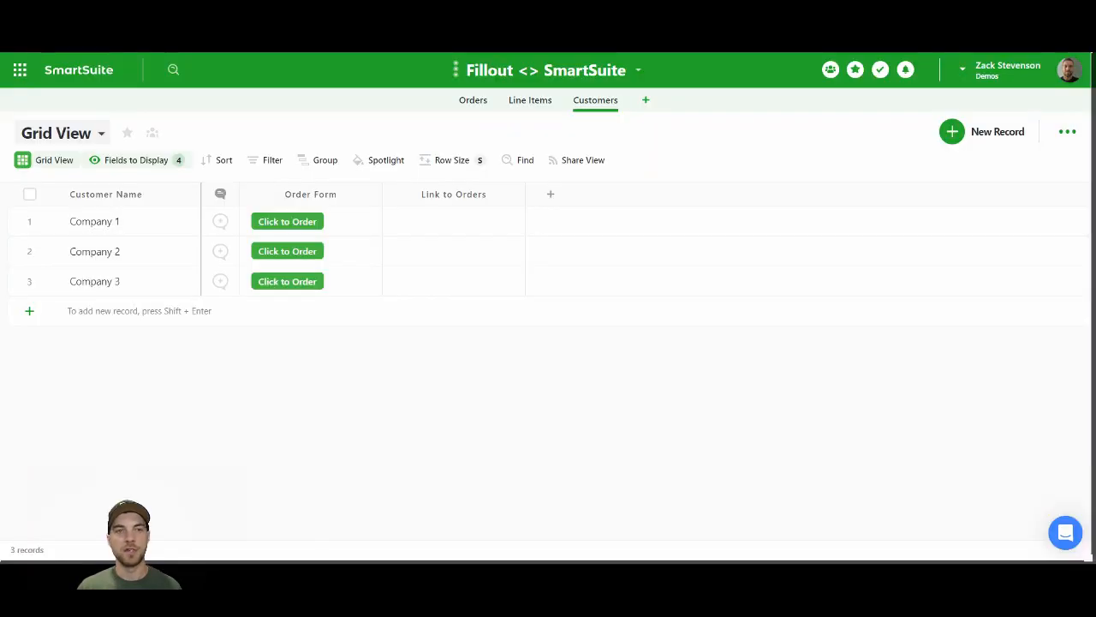
- Review the order in SmartSuite's Orders table, with Link to Line Items widened, and in Line Items, and return to the Fillout form editor
{"action": "left_click", "coordinate": [472, 100]}
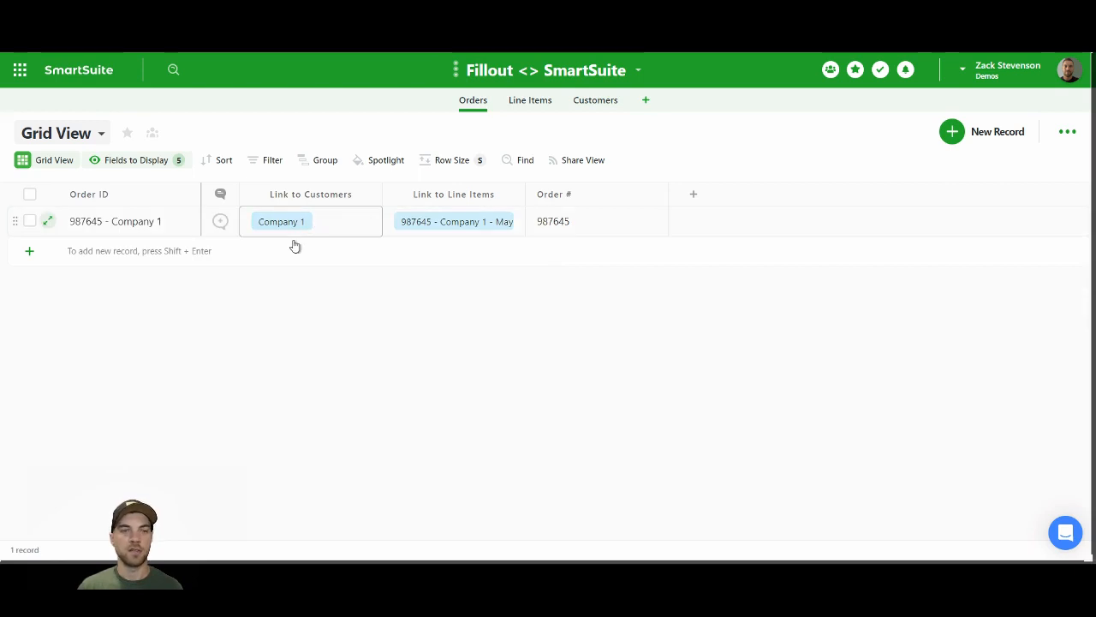
{"action": "left_click_drag", "start_coordinate": [523, 193], "coordinate": [638, 193]}
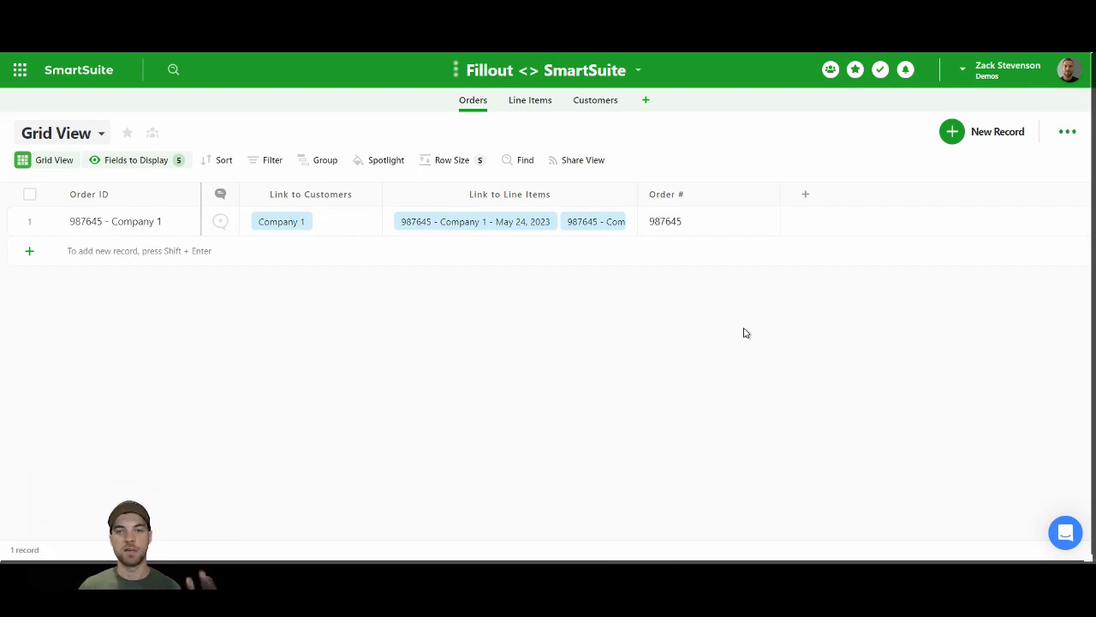
{"action": "left_click", "coordinate": [533, 103]}
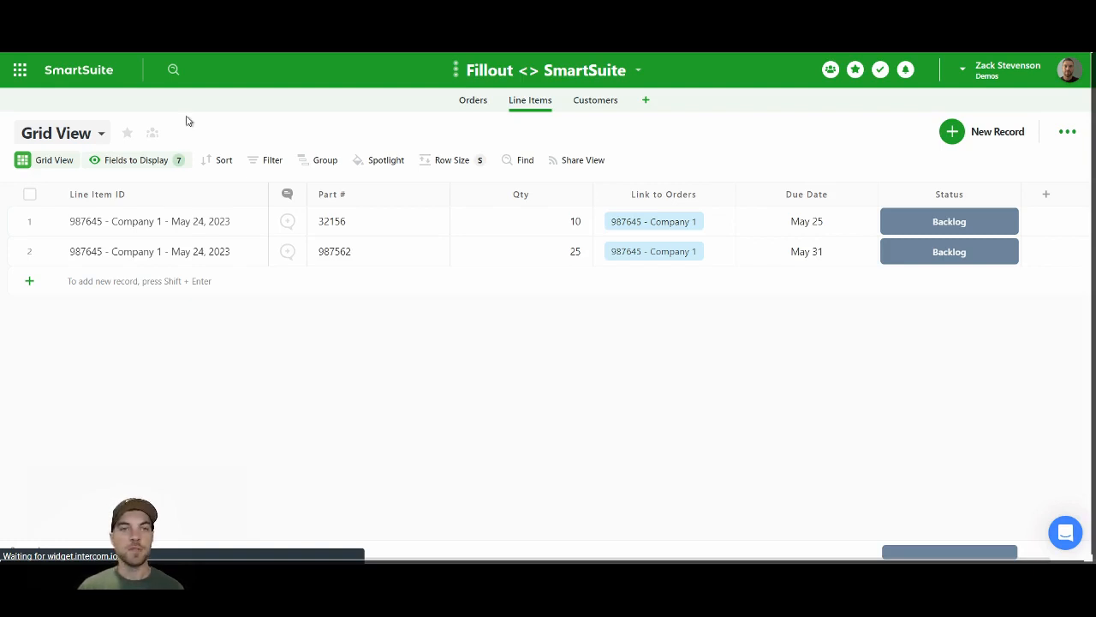
{"action": "left_click", "coordinate": [544, 35]}
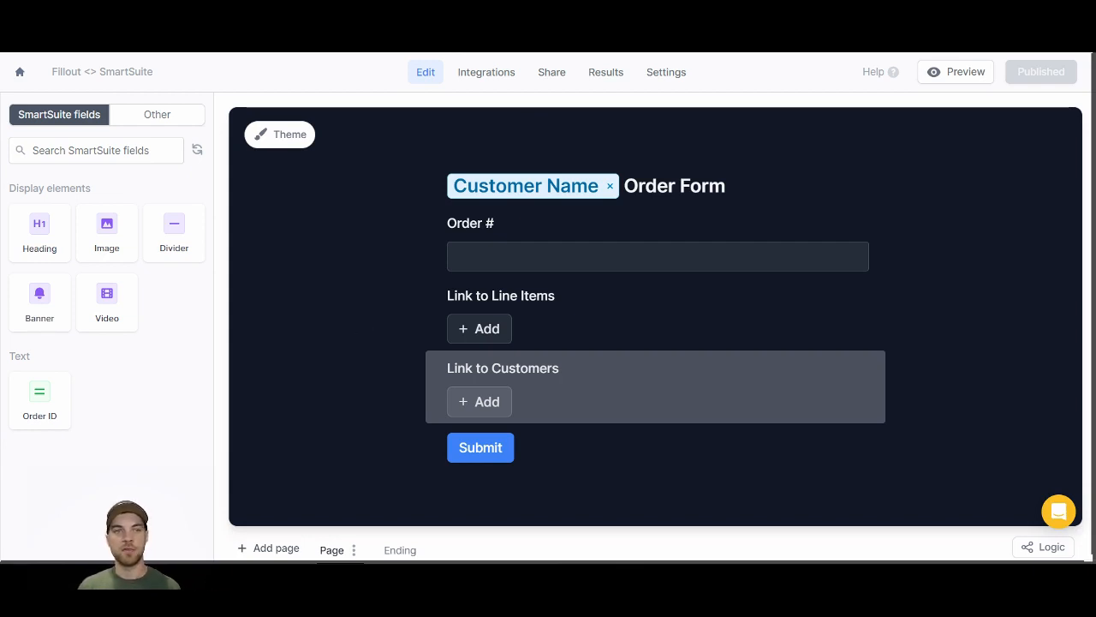
- View the order's line items in SmartSuite once more, and switch back to the Fillout form editor
{"action": "left_click", "coordinate": [172, 41]}
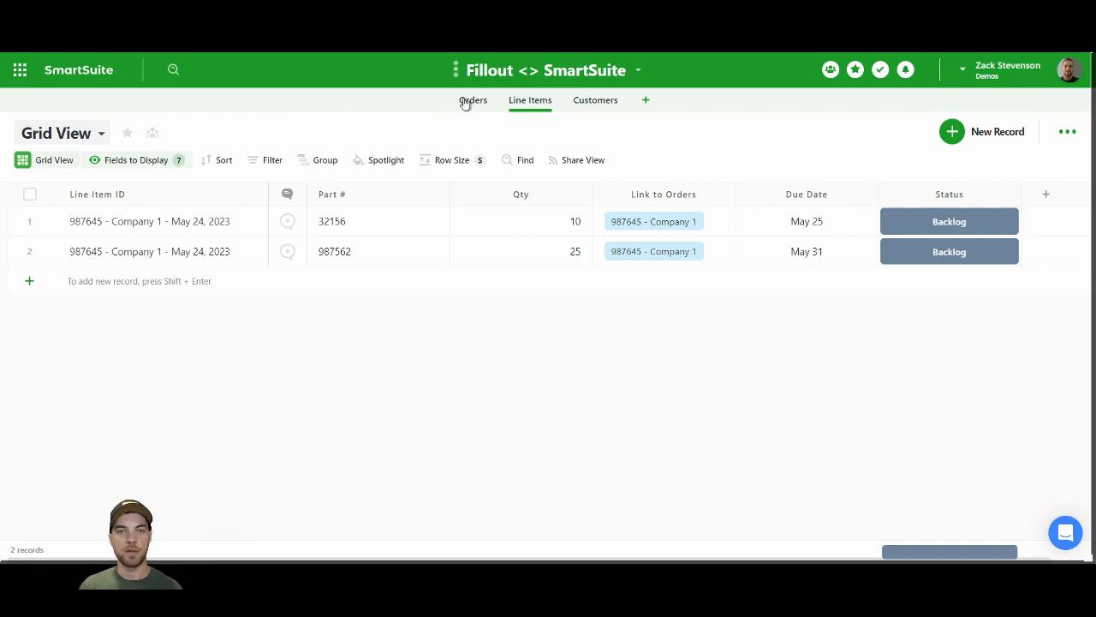
{"action": "left_click", "coordinate": [385, 42]}
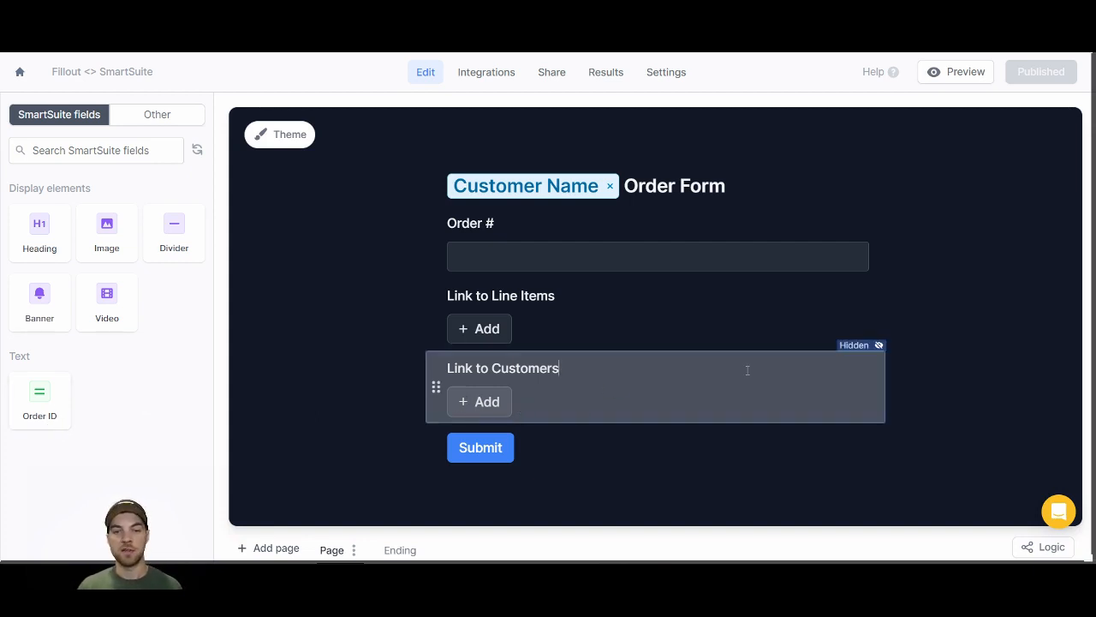
- Delete the Link to Line Items field from the order form and add it again between Link to Customers and Submit
{"action": "left_click", "coordinate": [533, 321]}
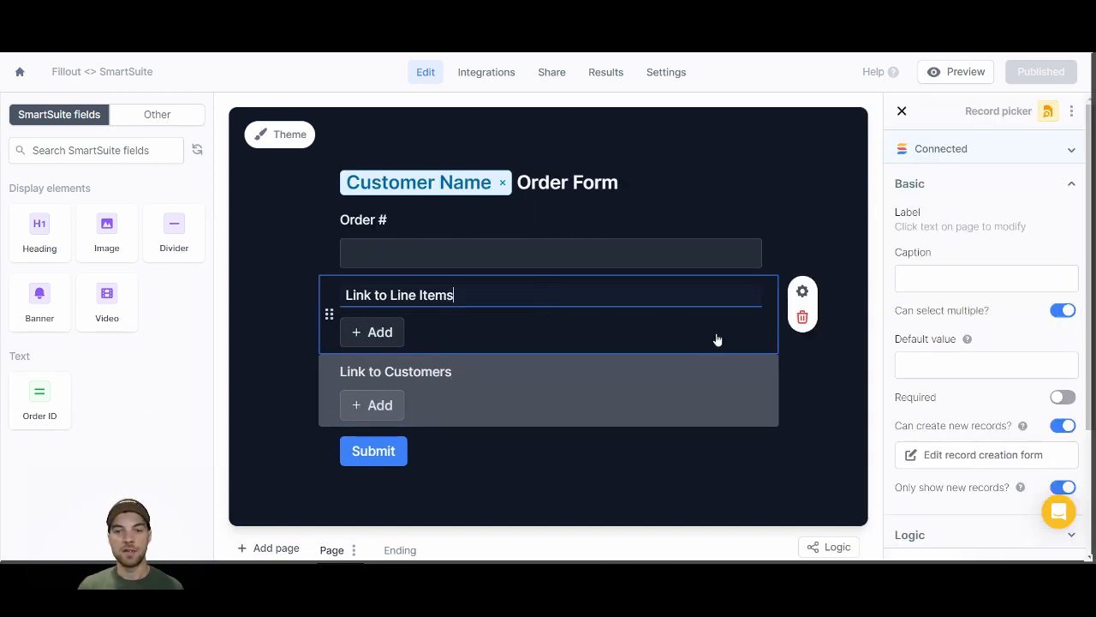
{"action": "left_click", "coordinate": [802, 317]}
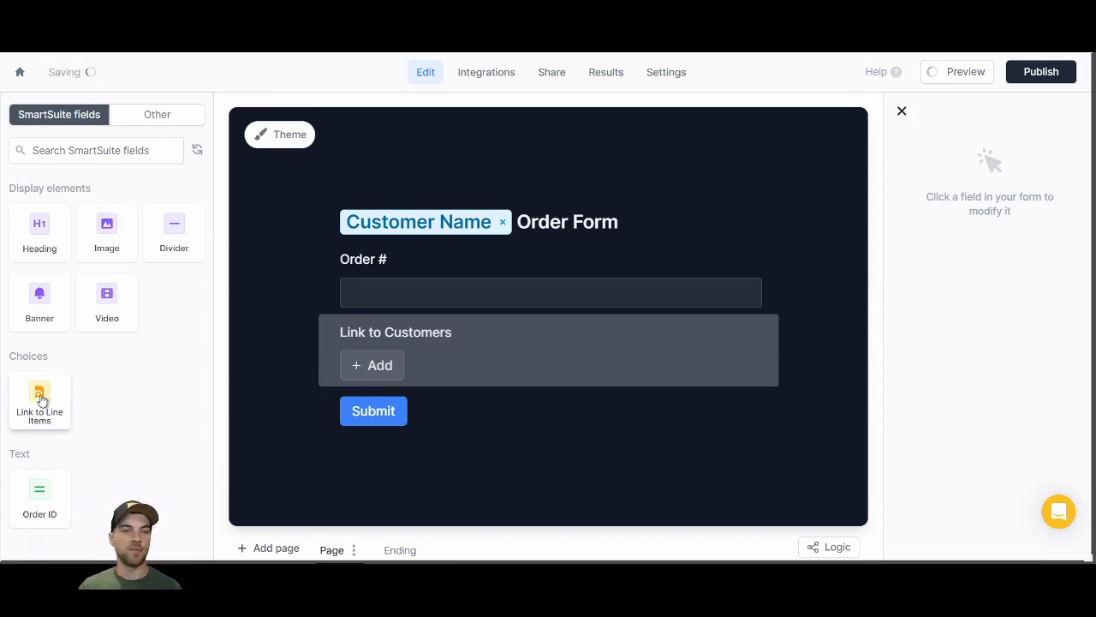
{"action": "left_click_drag", "start_coordinate": [40, 400], "coordinate": [507, 399]}
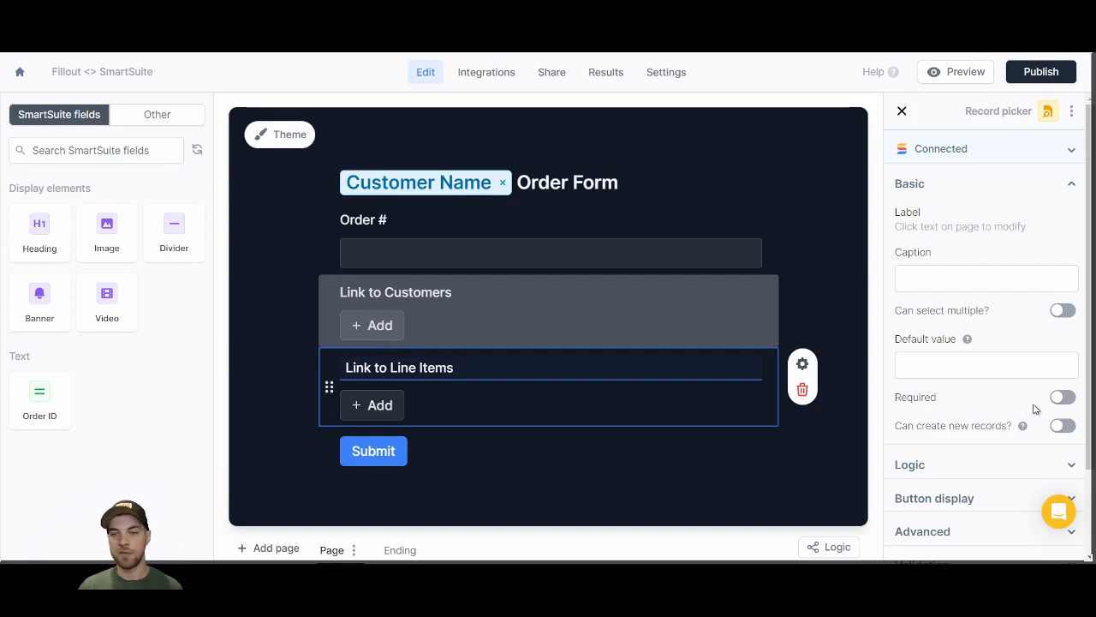
- Allow multiple selections and new record creation for the Link to Line Items field, and restrict it to showing only new records
{"action": "left_click", "coordinate": [960, 364]}
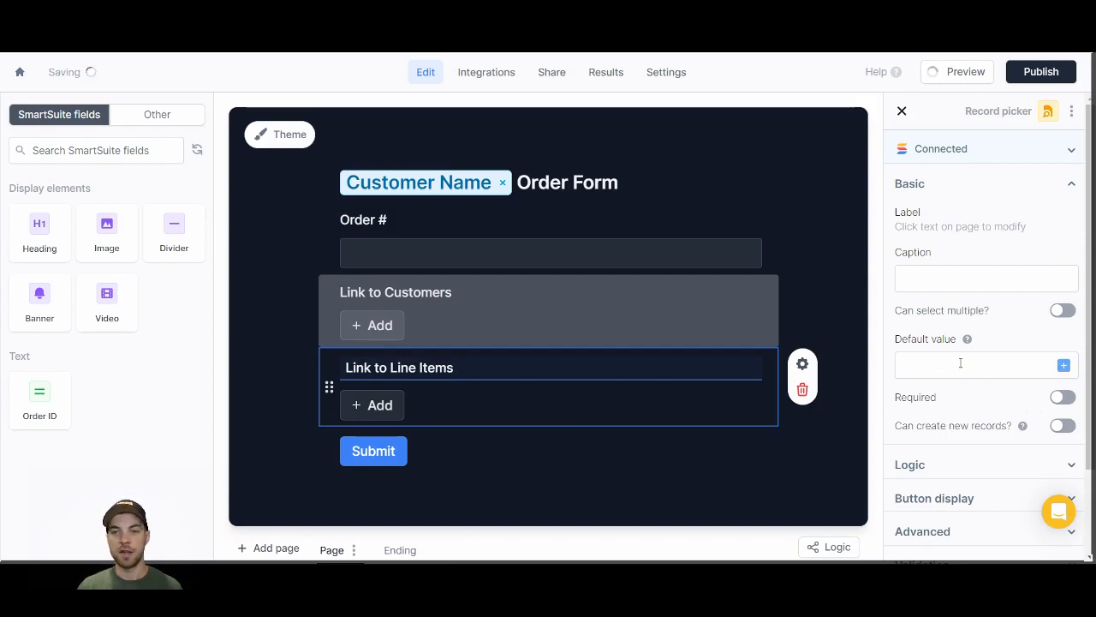
{"action": "left_click", "coordinate": [1060, 314]}
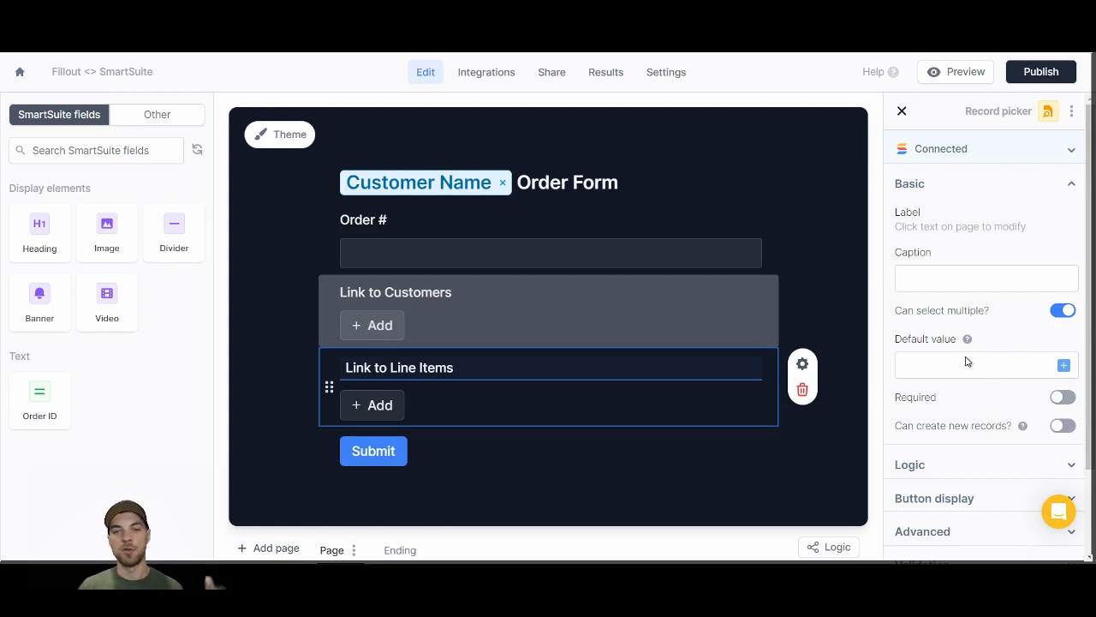
{"action": "left_click", "coordinate": [1060, 431]}
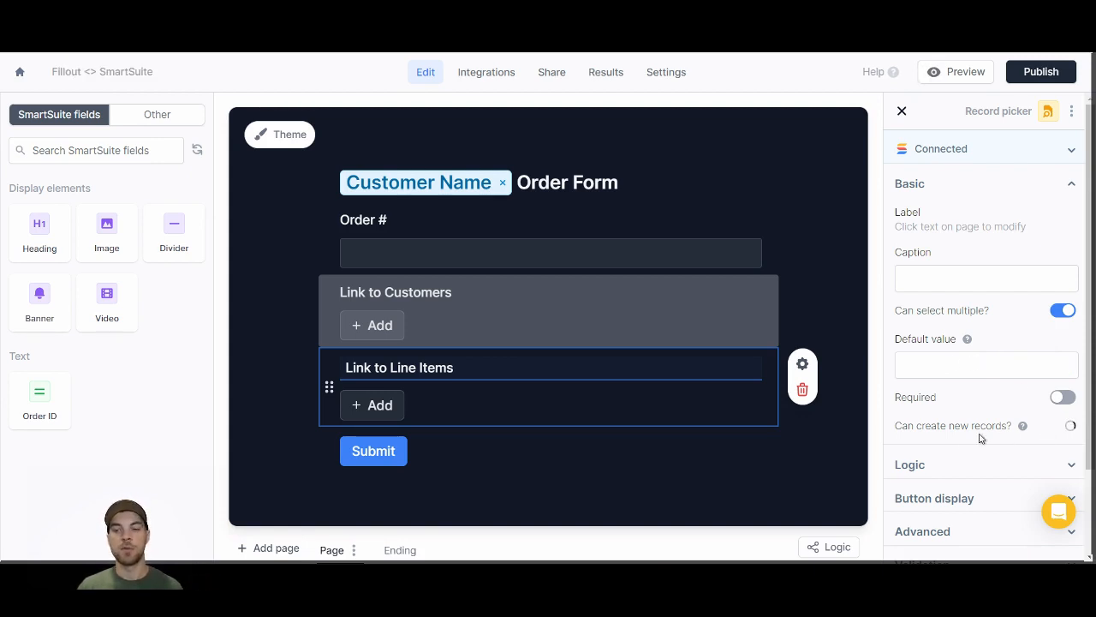
{"action": "scroll", "coordinate": [985, 442], "scroll_direction": "down", "scroll_amount": 2}
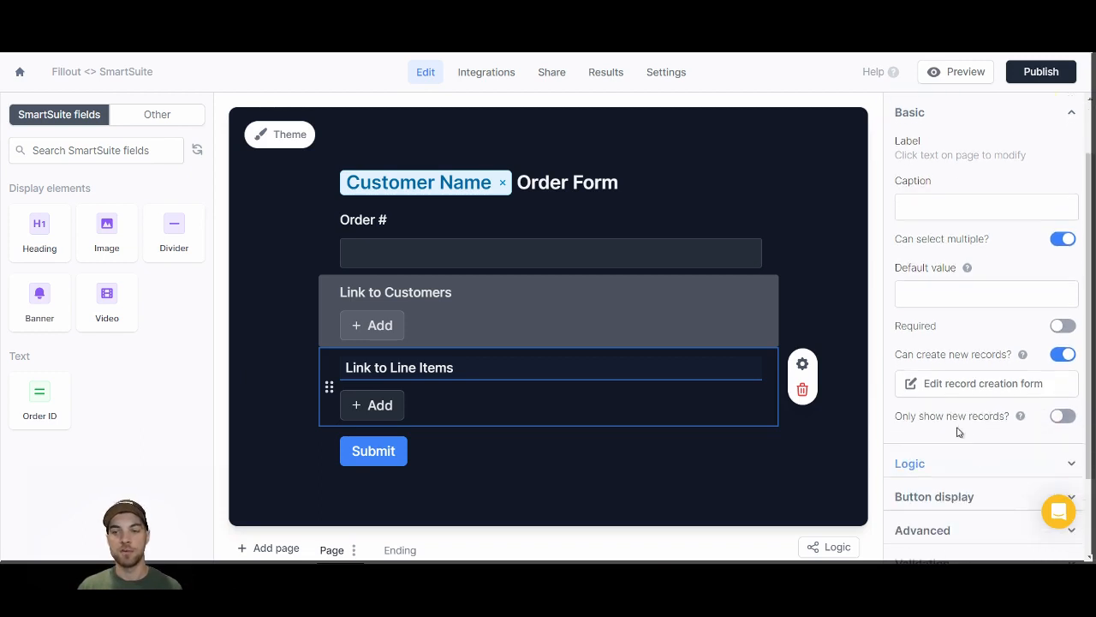
{"action": "left_click", "coordinate": [1060, 415]}
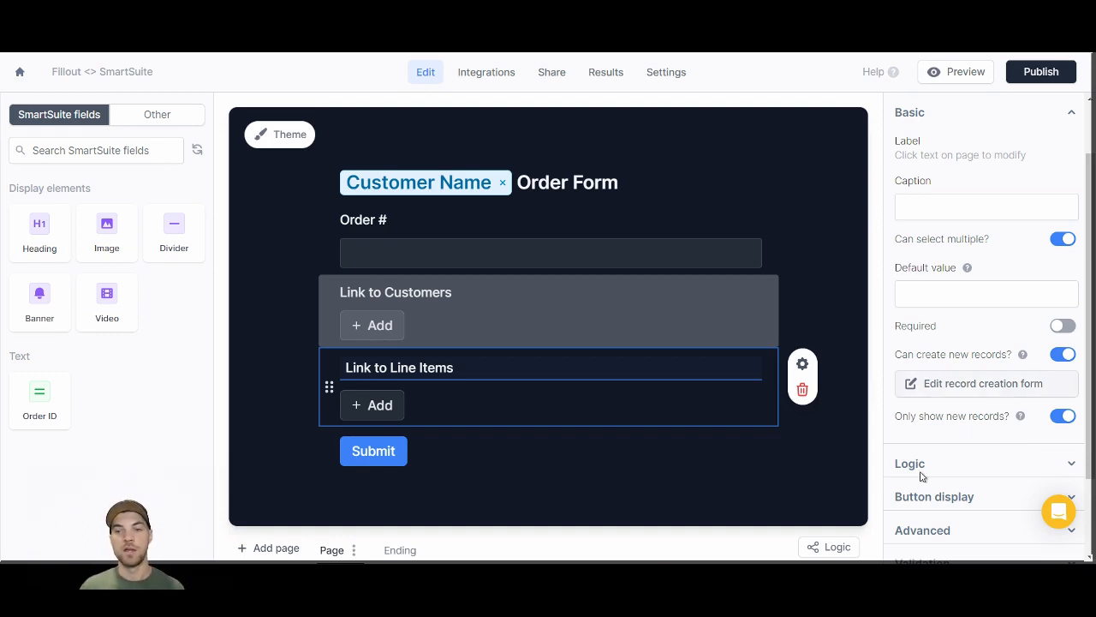
- Examine the Link to Line Items field's record creation form option and its Logic, Button display and Advanced settings
{"action": "left_click", "coordinate": [936, 384]}
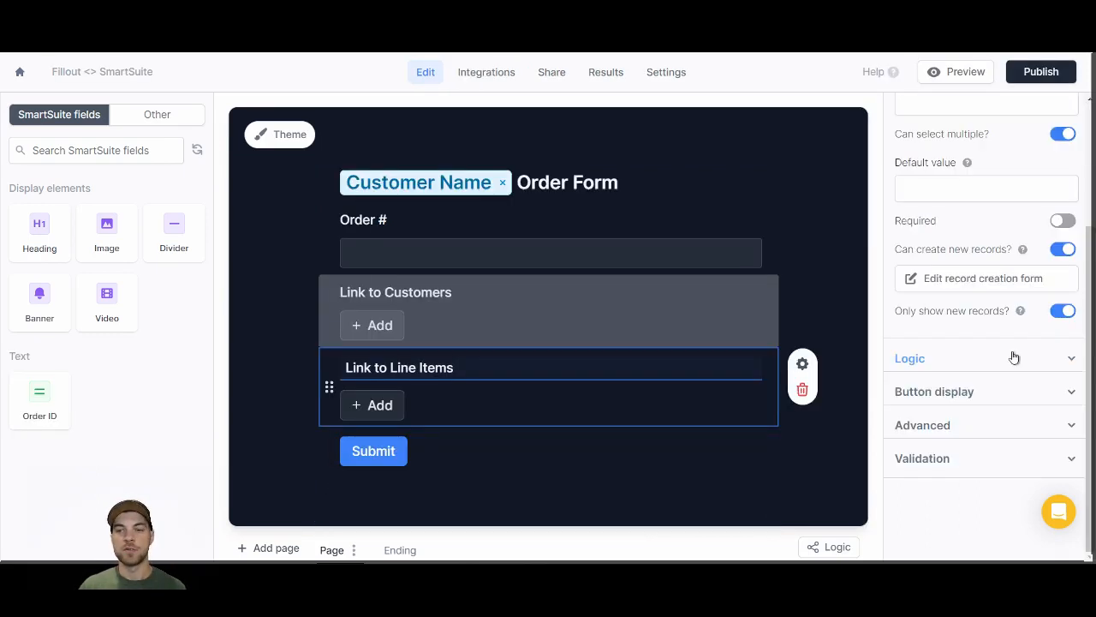
{"action": "left_click", "coordinate": [1014, 356]}
{"action": "scroll", "coordinate": [975, 382], "scroll_direction": "down", "scroll_amount": 2}
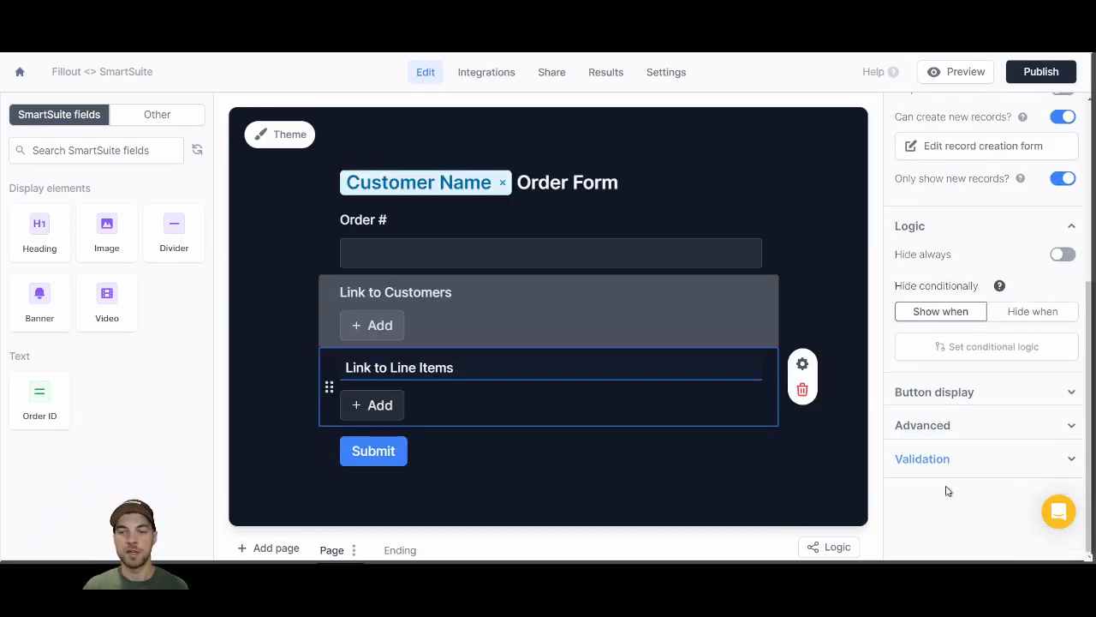
{"action": "left_click", "coordinate": [947, 393]}
{"action": "scroll", "coordinate": [942, 505], "scroll_direction": "down", "scroll_amount": 3}
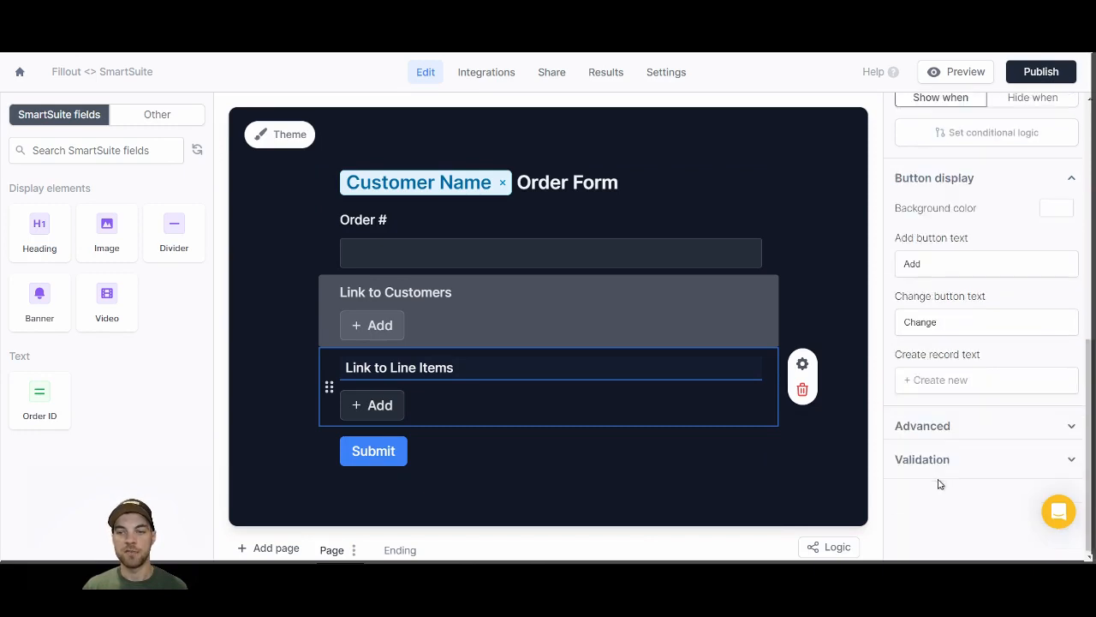
{"action": "left_click", "coordinate": [933, 426]}
{"action": "scroll", "coordinate": [966, 368], "scroll_direction": "down", "scroll_amount": 3}
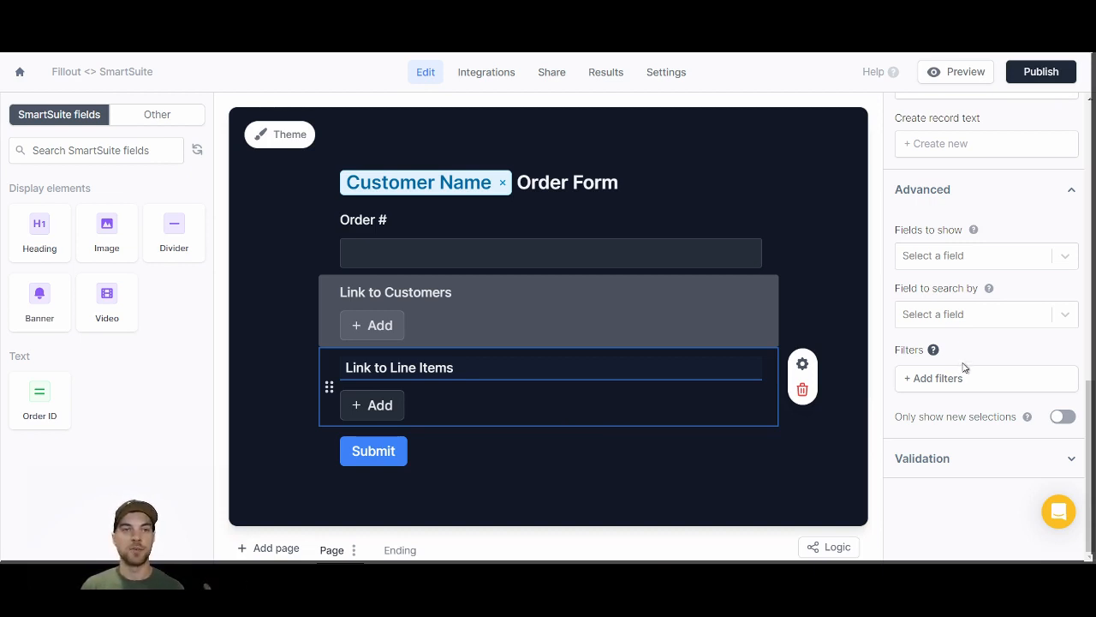
{"action": "scroll", "coordinate": [964, 376], "scroll_direction": "up", "scroll_amount": 3}
{"action": "scroll", "coordinate": [964, 375], "scroll_direction": "up", "scroll_amount": 2}
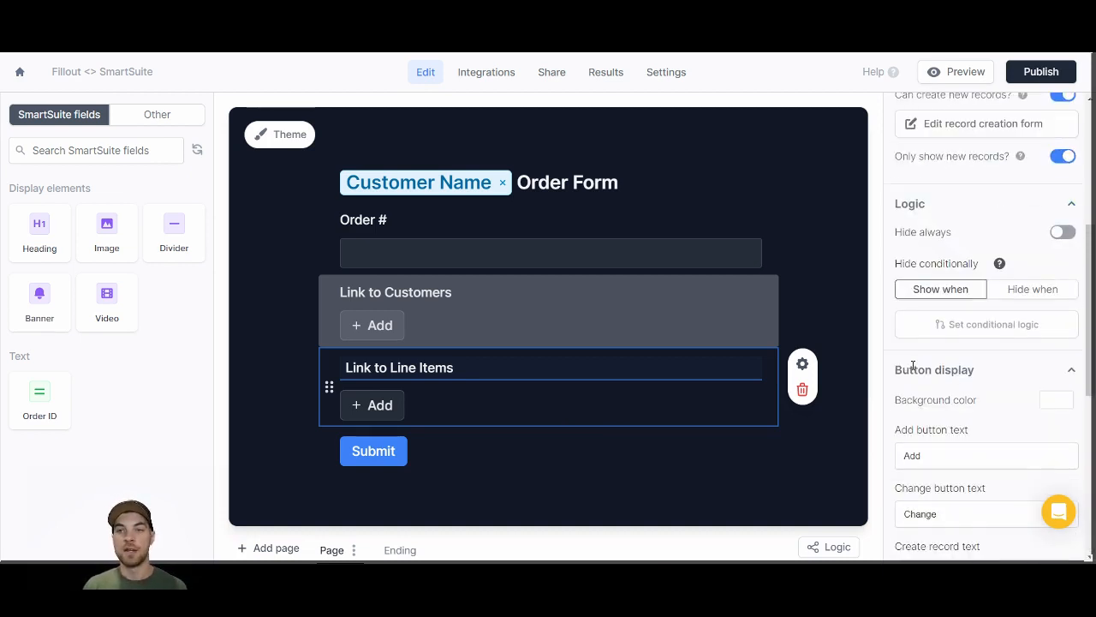
{"action": "scroll", "coordinate": [965, 375], "scroll_direction": "up", "scroll_amount": 4}
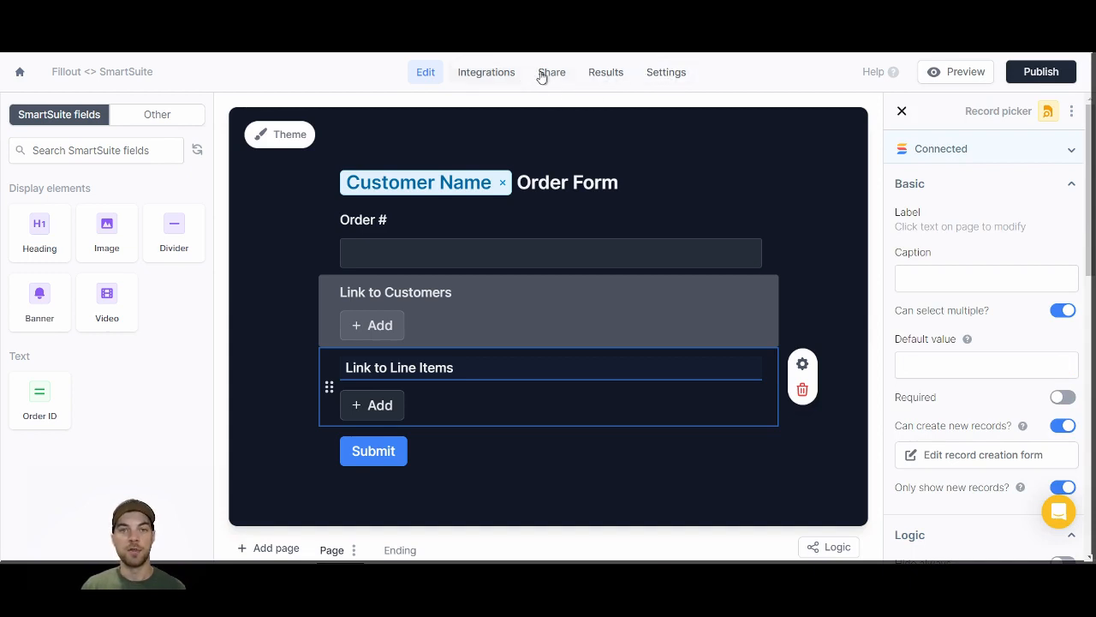
- Review the URL parameters registered in the form's settings
{"action": "left_click", "coordinate": [552, 78]}
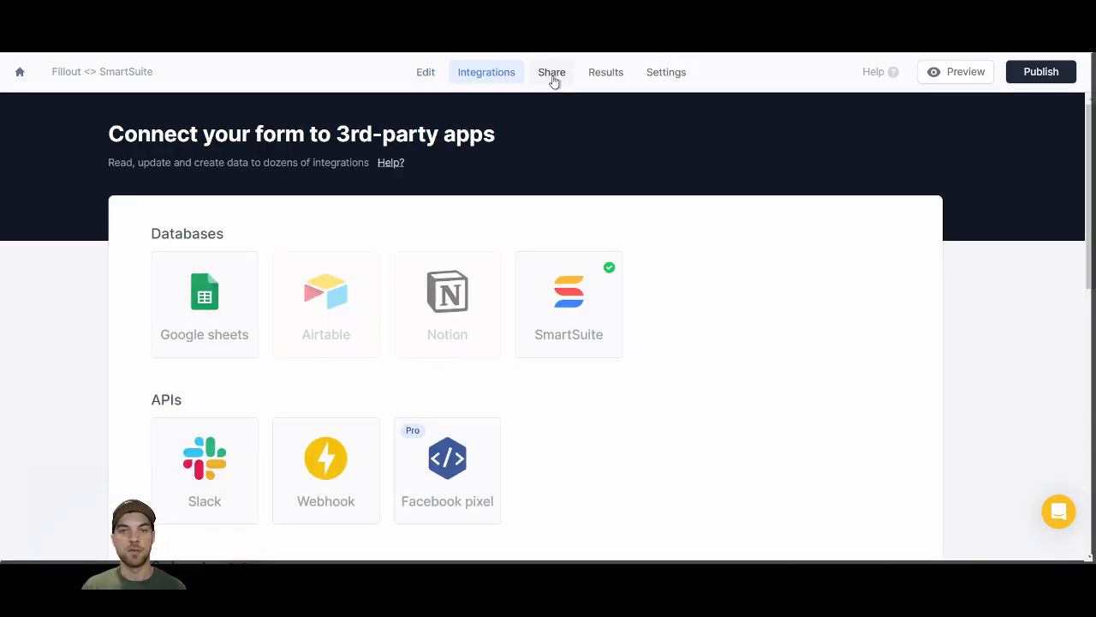
{"action": "left_click", "coordinate": [651, 76]}
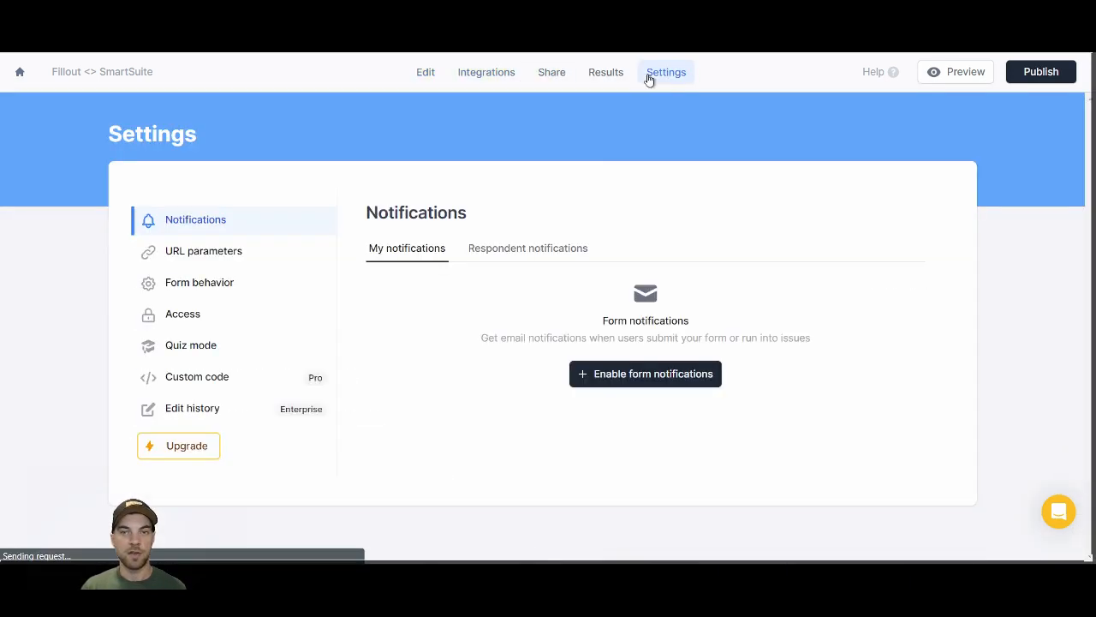
{"action": "left_click", "coordinate": [198, 250]}
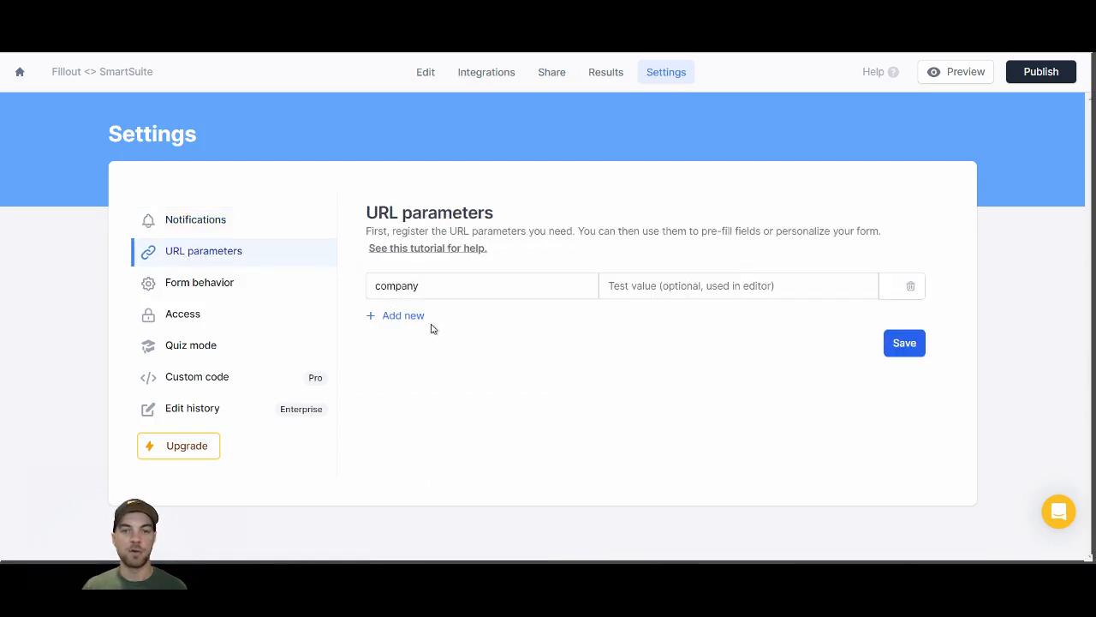
- Look through the form's database, API and third-party integrations, and open the SmartSuite integration
{"action": "left_click", "coordinate": [486, 72]}
{"action": "scroll", "coordinate": [631, 239], "scroll_direction": "down", "scroll_amount": 1}
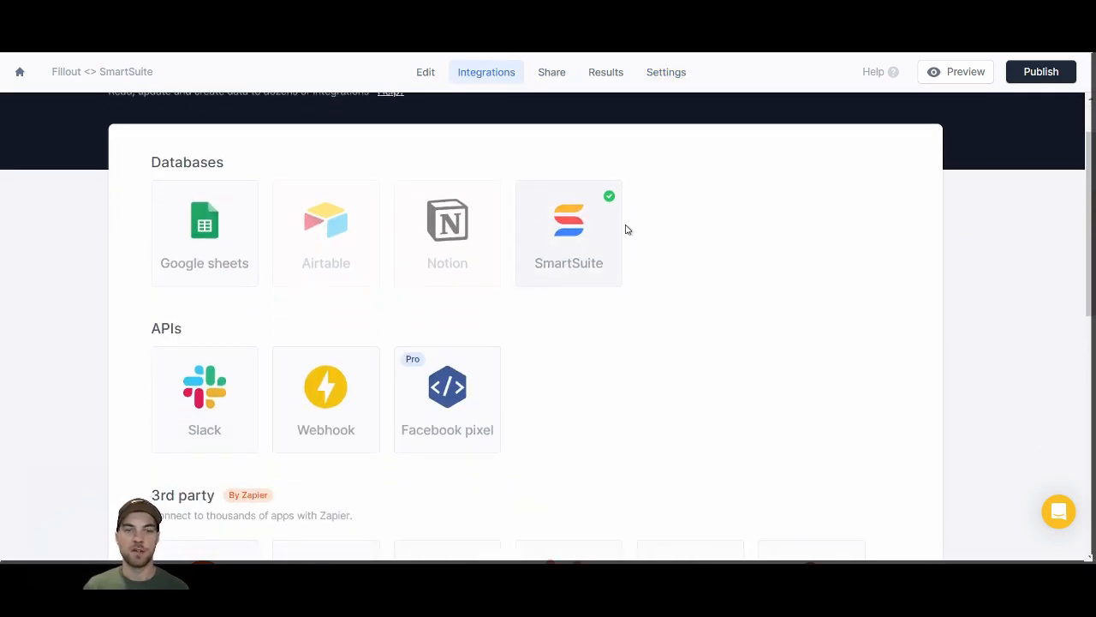
{"action": "scroll", "coordinate": [615, 222], "scroll_direction": "down", "scroll_amount": 3}
{"action": "scroll", "coordinate": [622, 220], "scroll_direction": "up", "scroll_amount": 2}
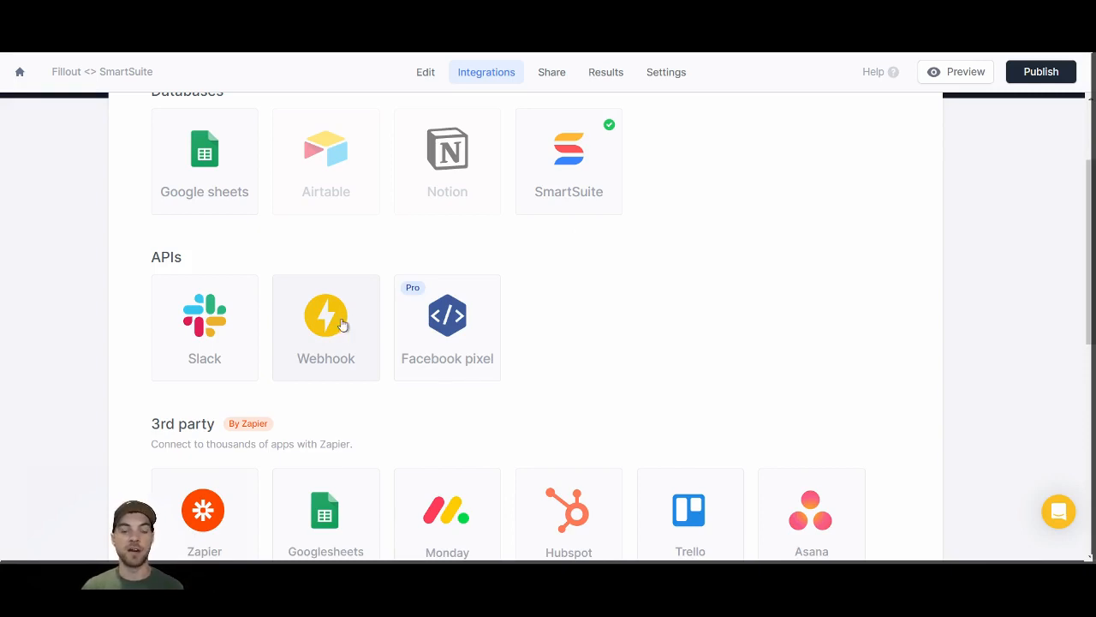
{"action": "scroll", "coordinate": [564, 262], "scroll_direction": "down", "scroll_amount": 4}
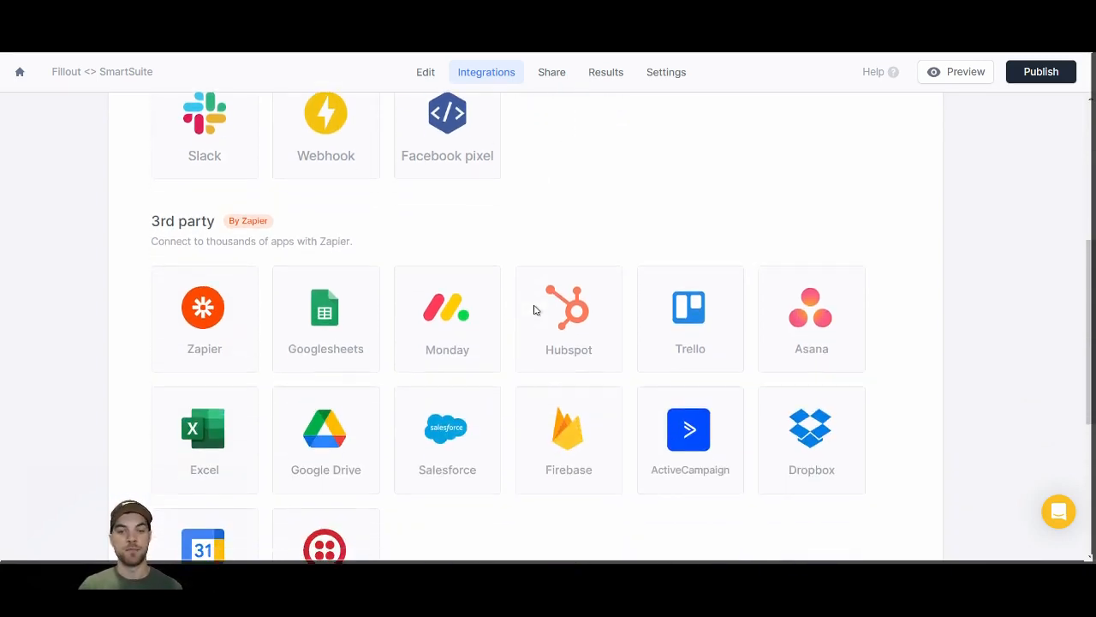
{"action": "scroll", "coordinate": [535, 311], "scroll_direction": "up", "scroll_amount": 6}
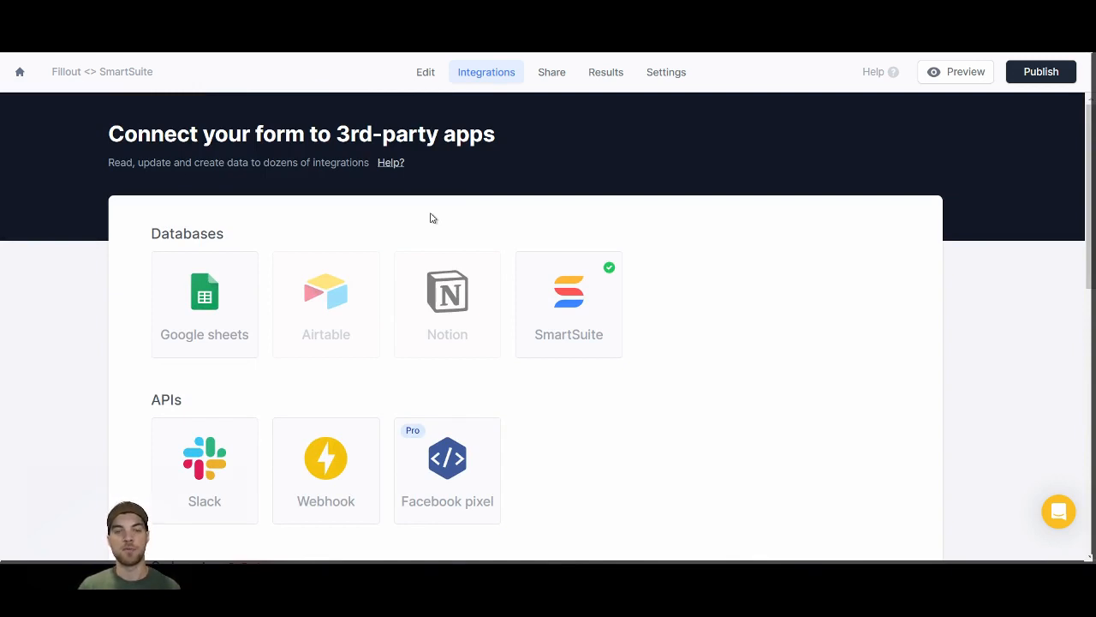
{"action": "left_click", "coordinate": [598, 342]}
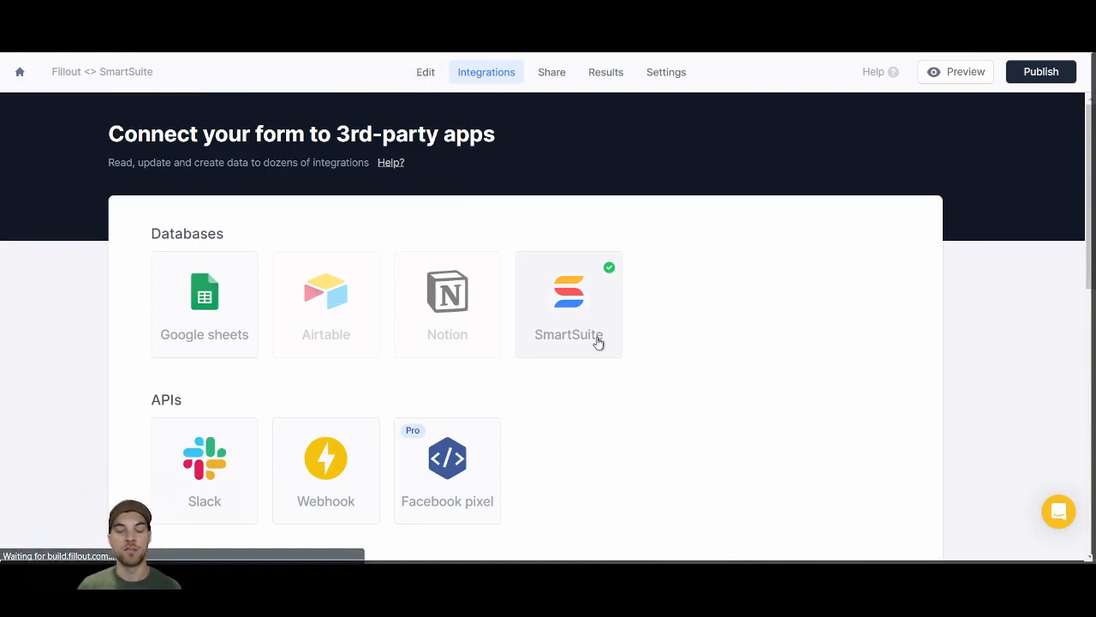